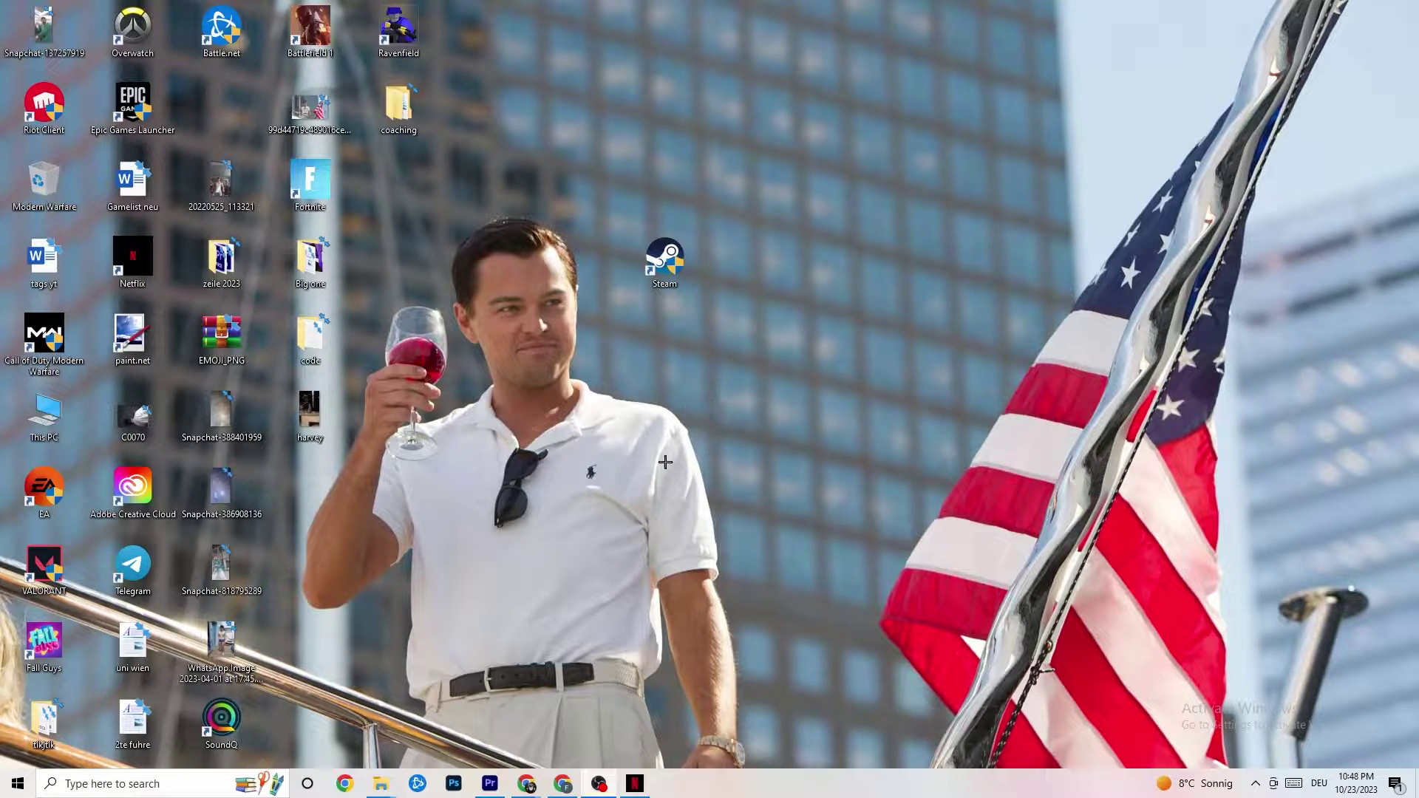
# View the Windows Update and Troubleshoot pages of the Update & Security settings, and minimise the Settings window
pyautogui.click(5, 792)
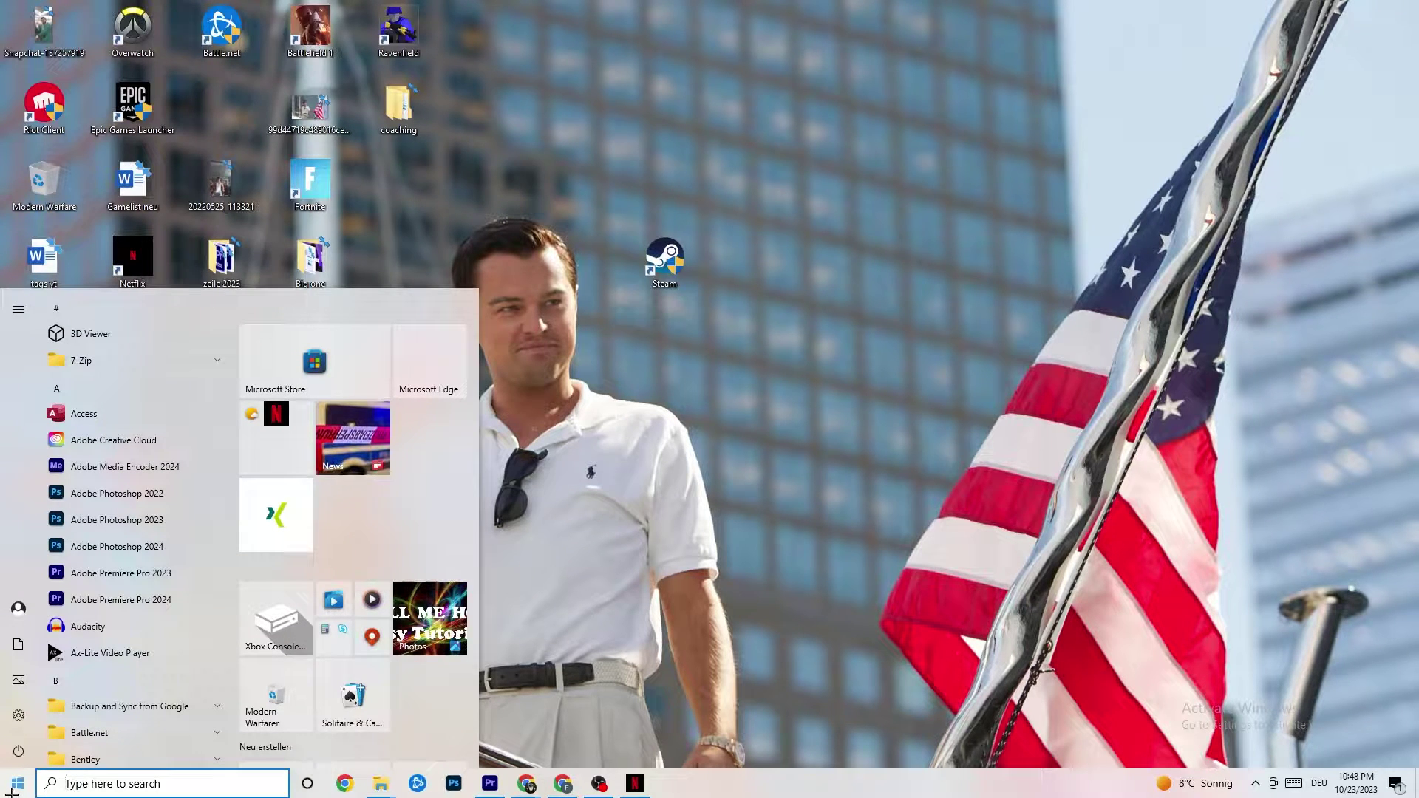
pyautogui.click(18, 715)
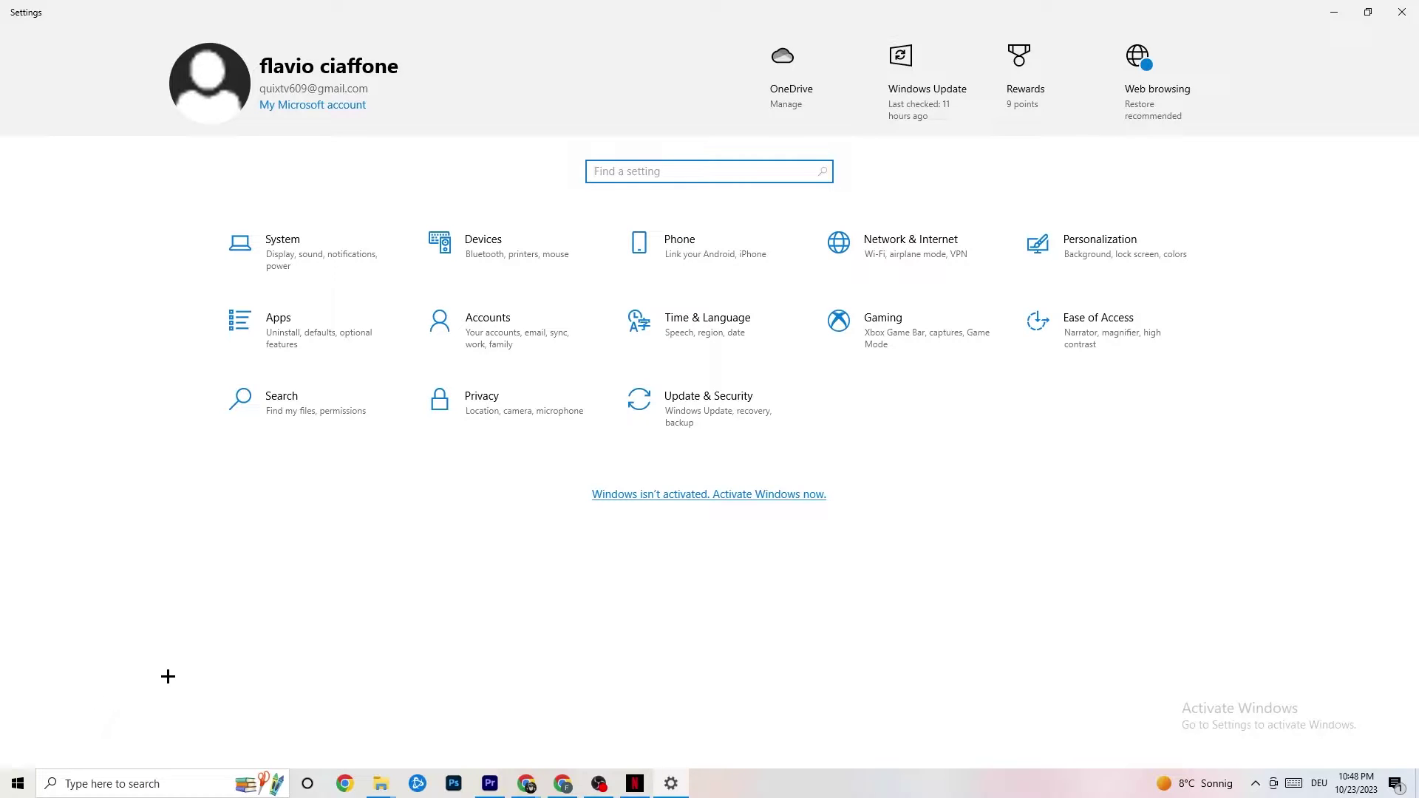
pyautogui.click(685, 427)
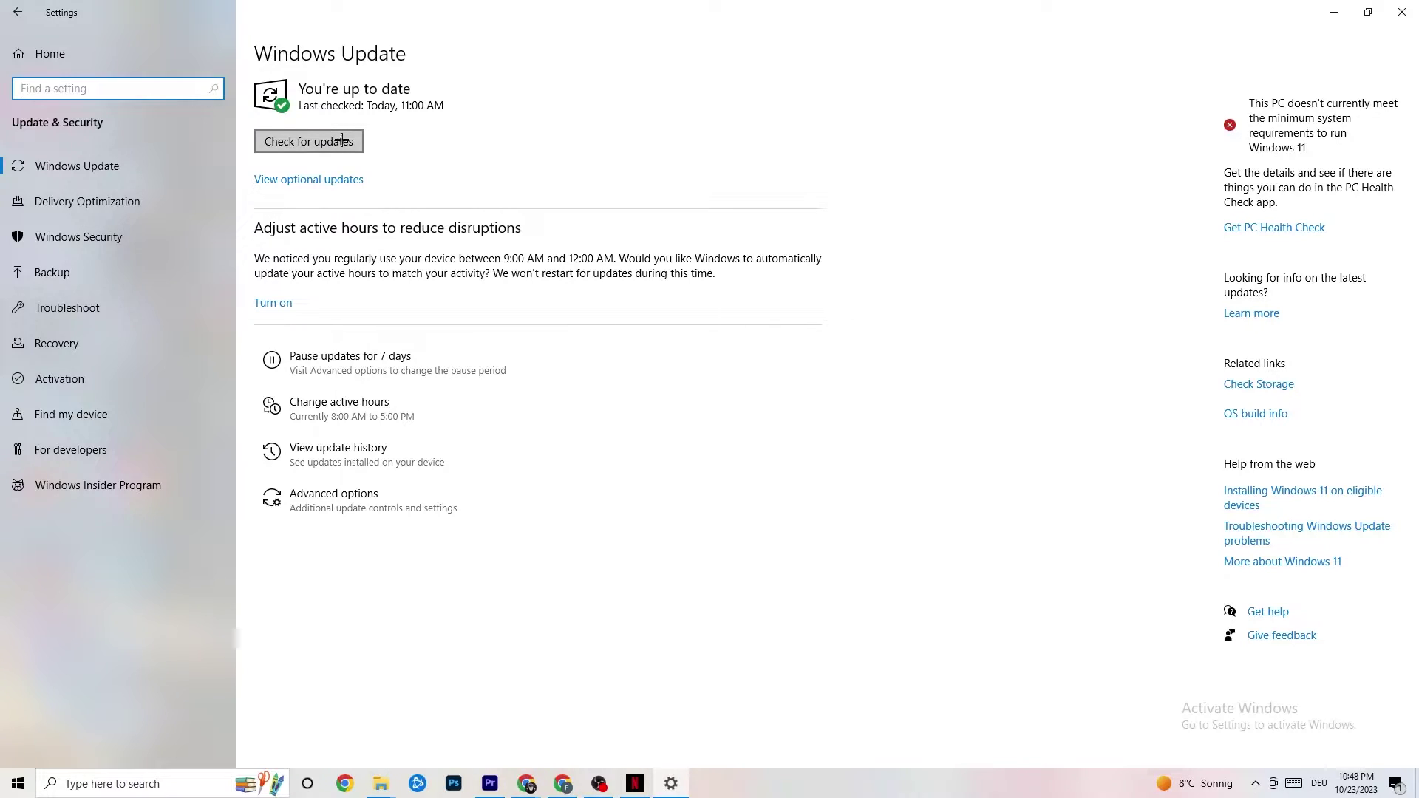
pyautogui.click(434, 97)
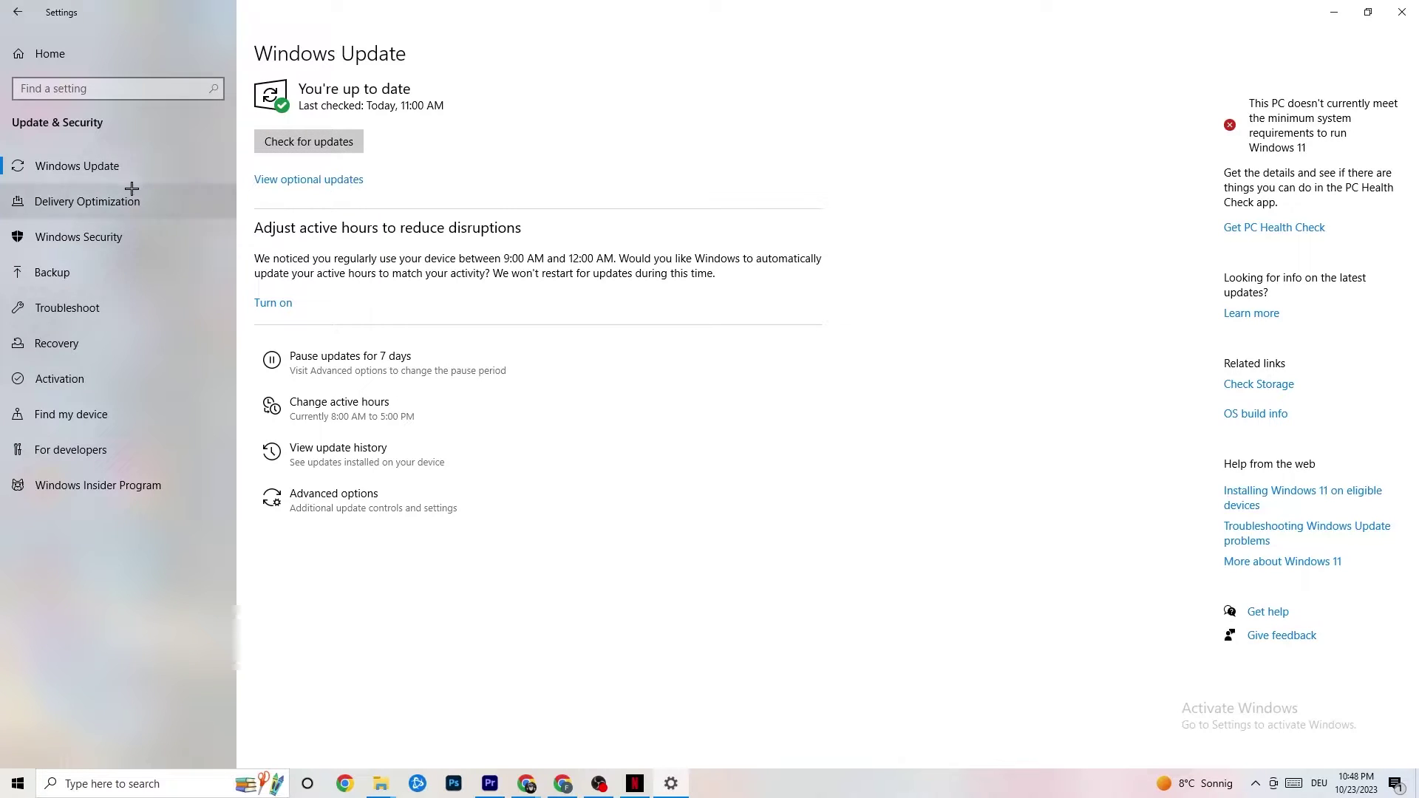
pyautogui.click(92, 307)
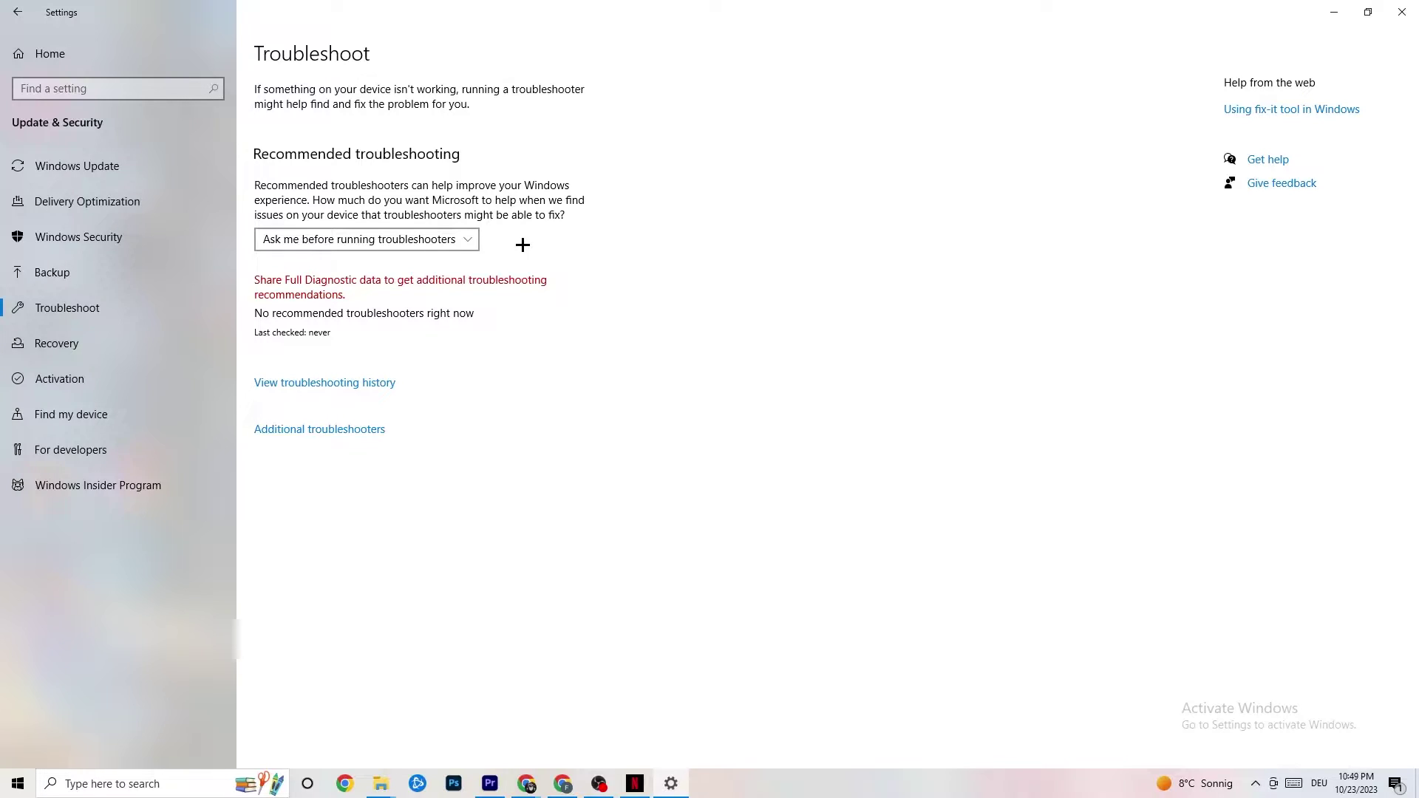
pyautogui.click(1334, 8)
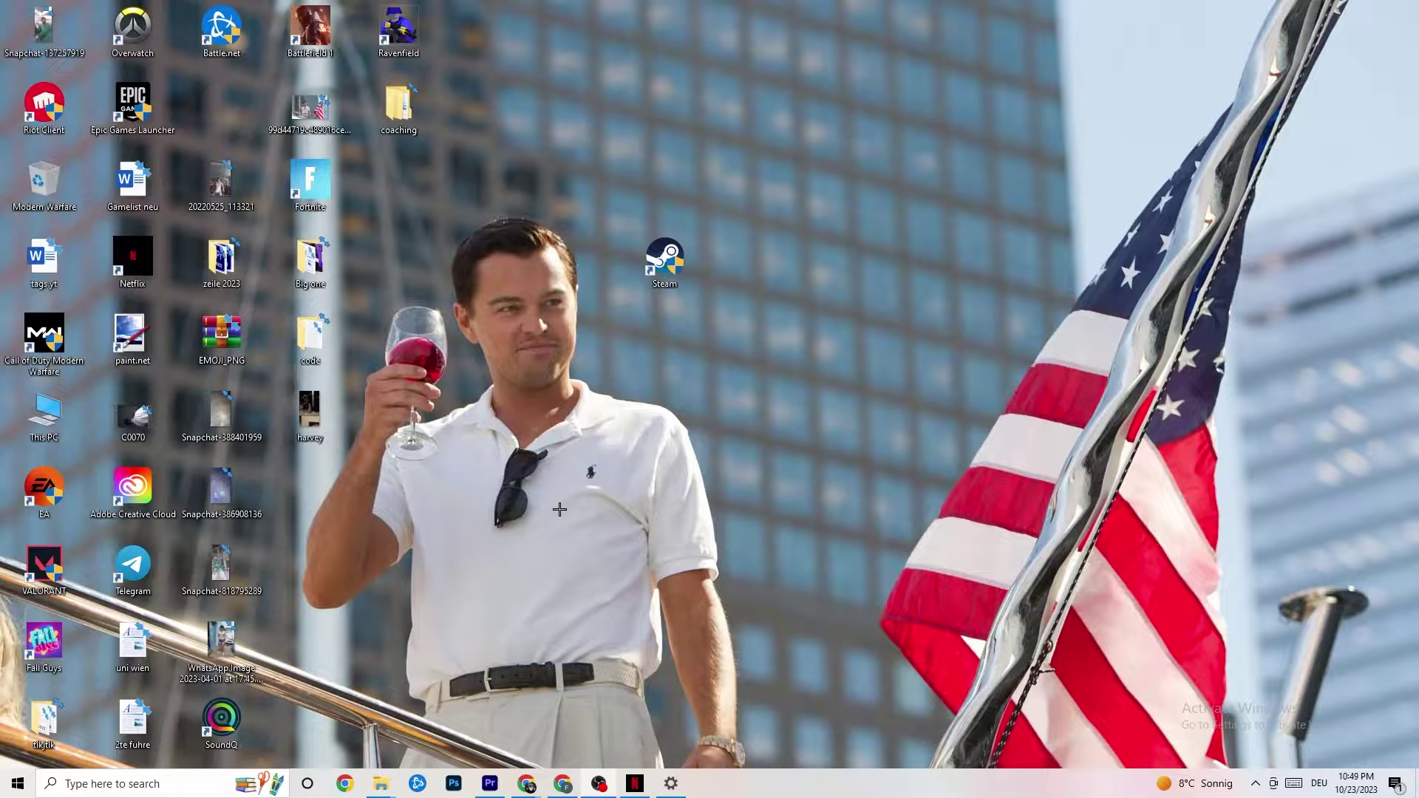
pyautogui.moveTo(656, 263); pyautogui.dragTo(661, 340)
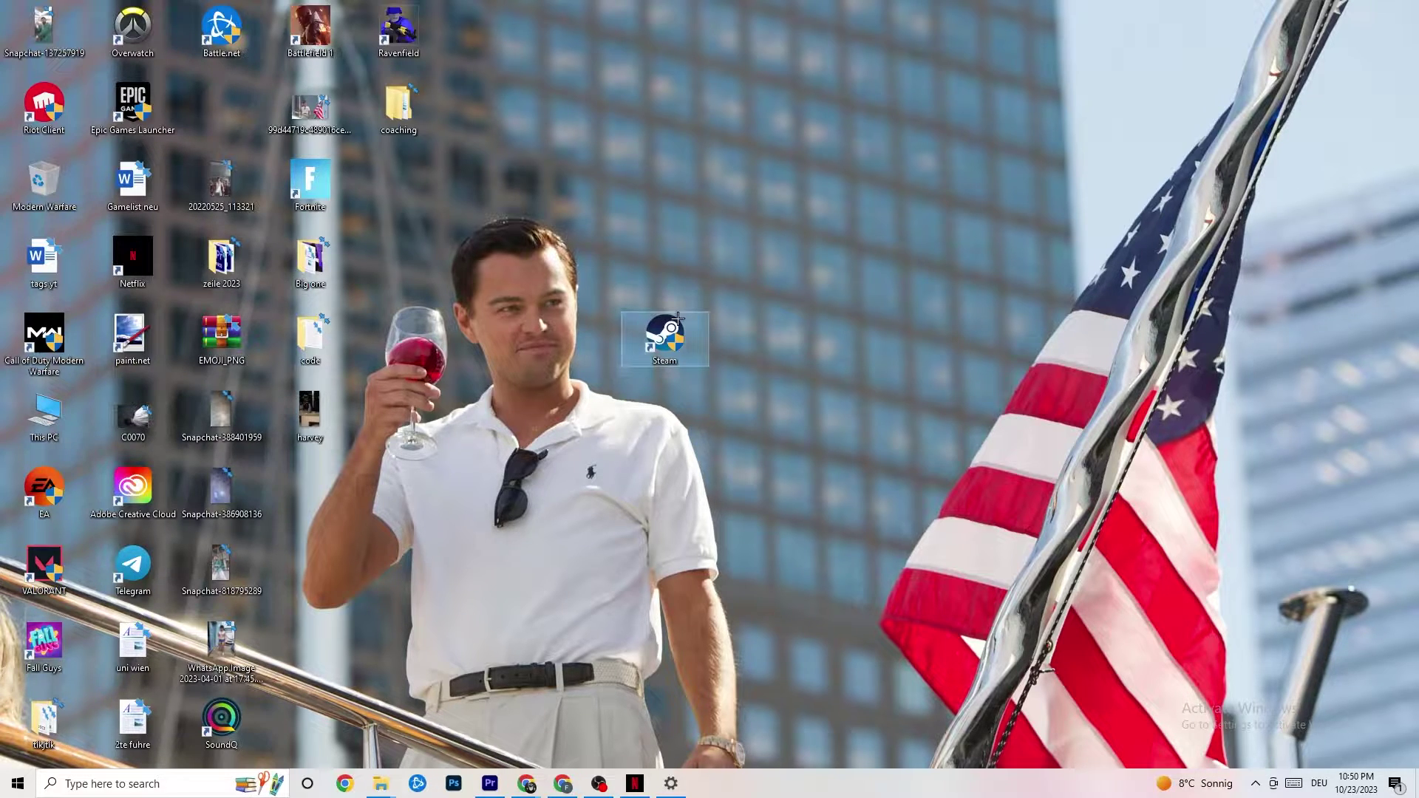
pyautogui.rightClick(673, 335)
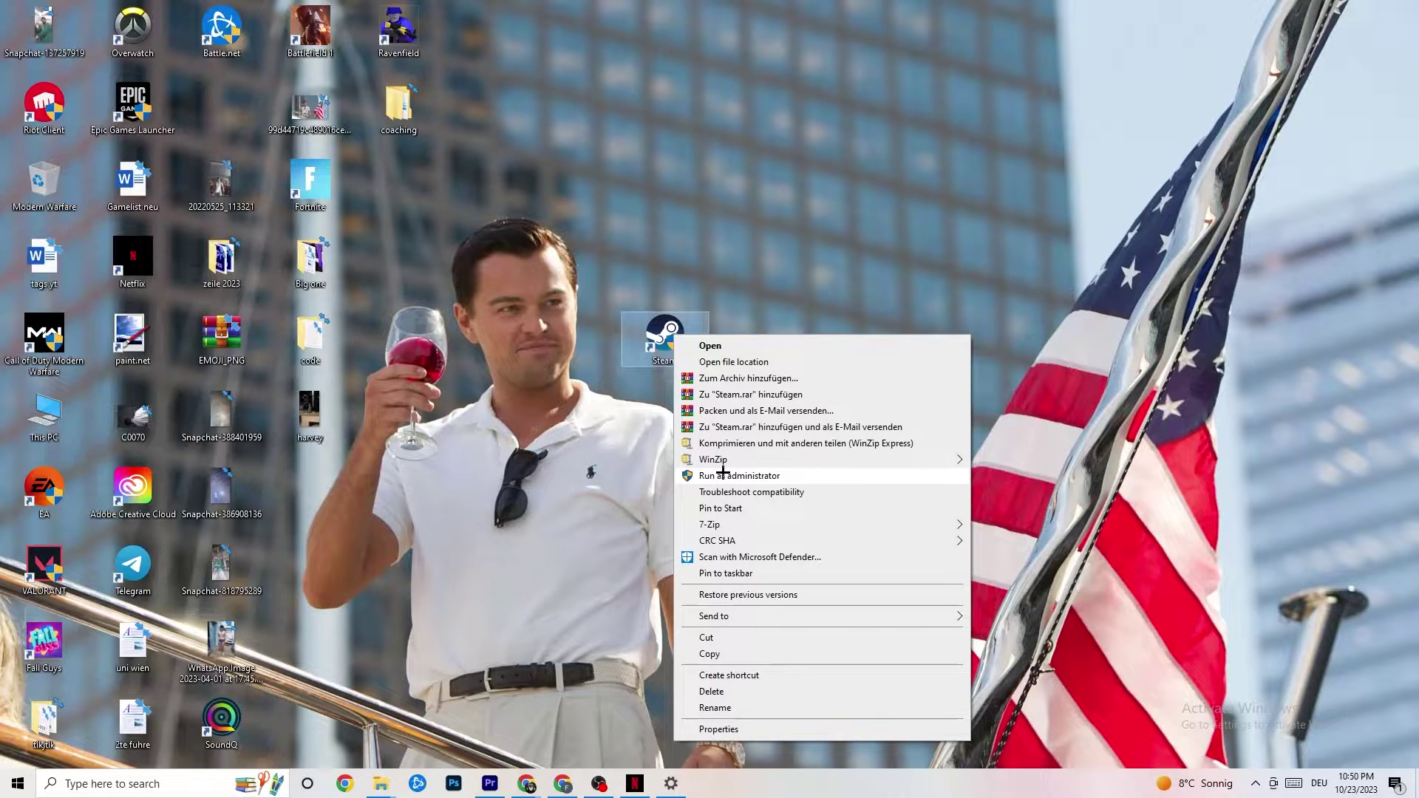
pyautogui.click(565, 451)
pyautogui.click(521, 429)
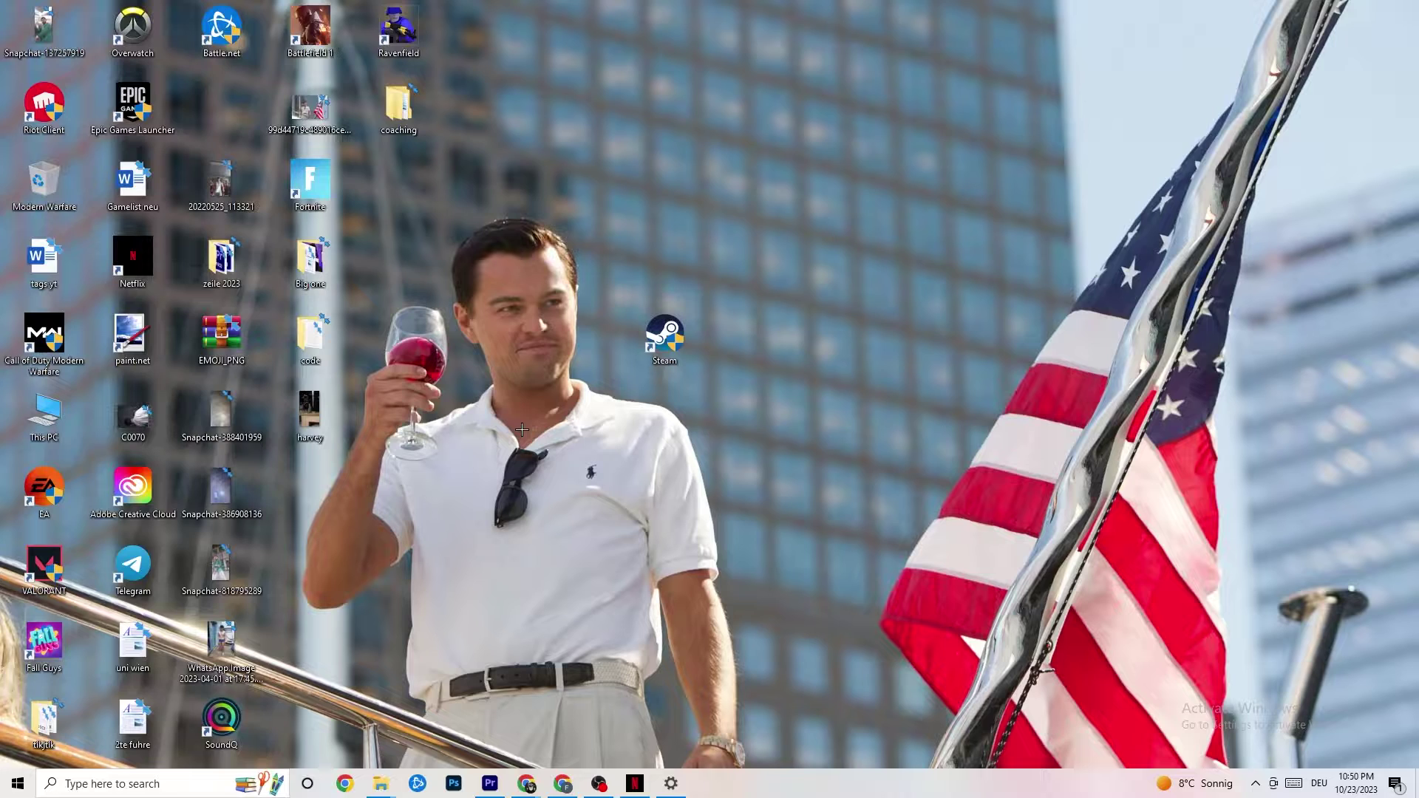
pyautogui.moveTo(651, 331); pyautogui.dragTo(651, 253)
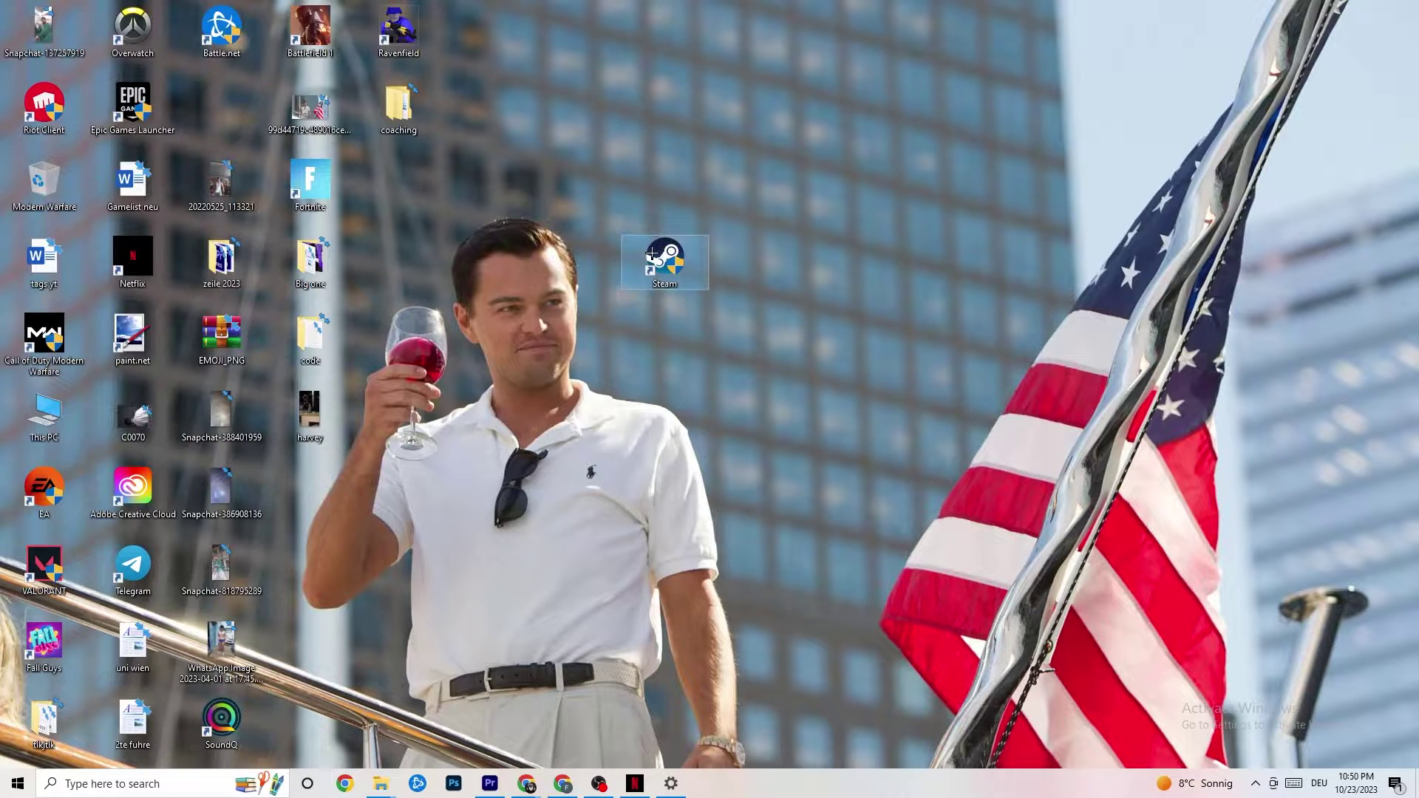
# Set the Steam desktop shortcut's compatibility mode to Windows 8 in its properties and confirm
pyautogui.rightClick(651, 253)
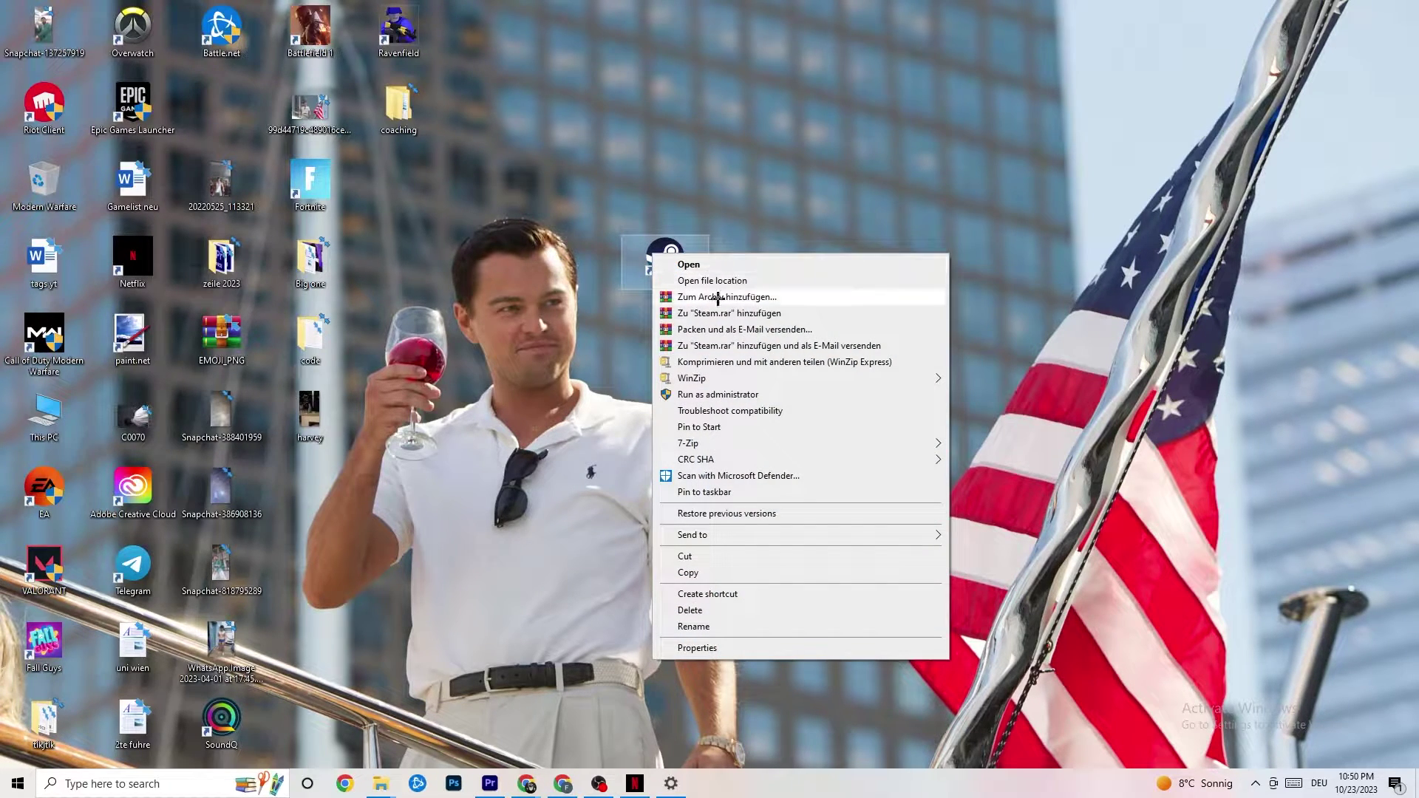
pyautogui.click(702, 648)
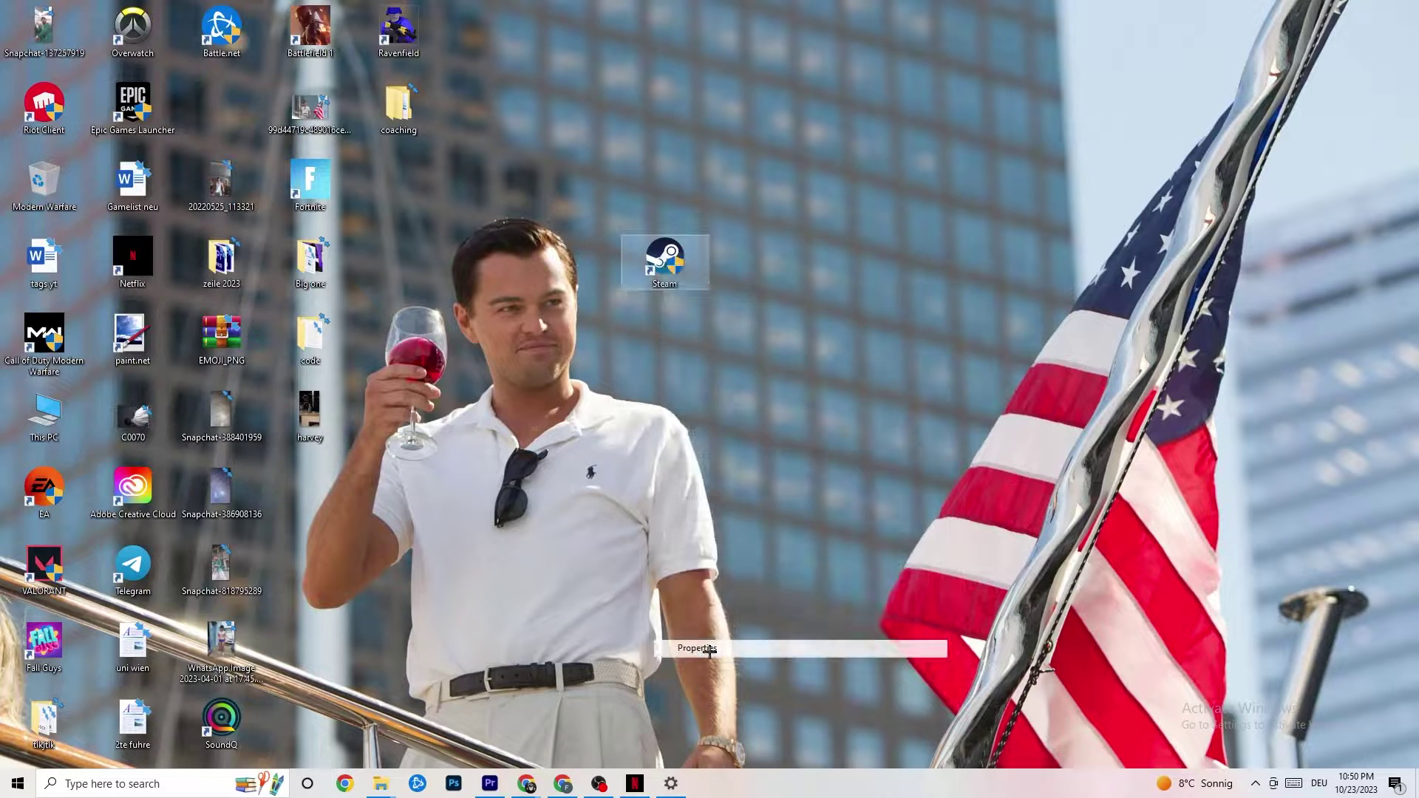
pyautogui.moveTo(765, 263); pyautogui.dragTo(685, 124)
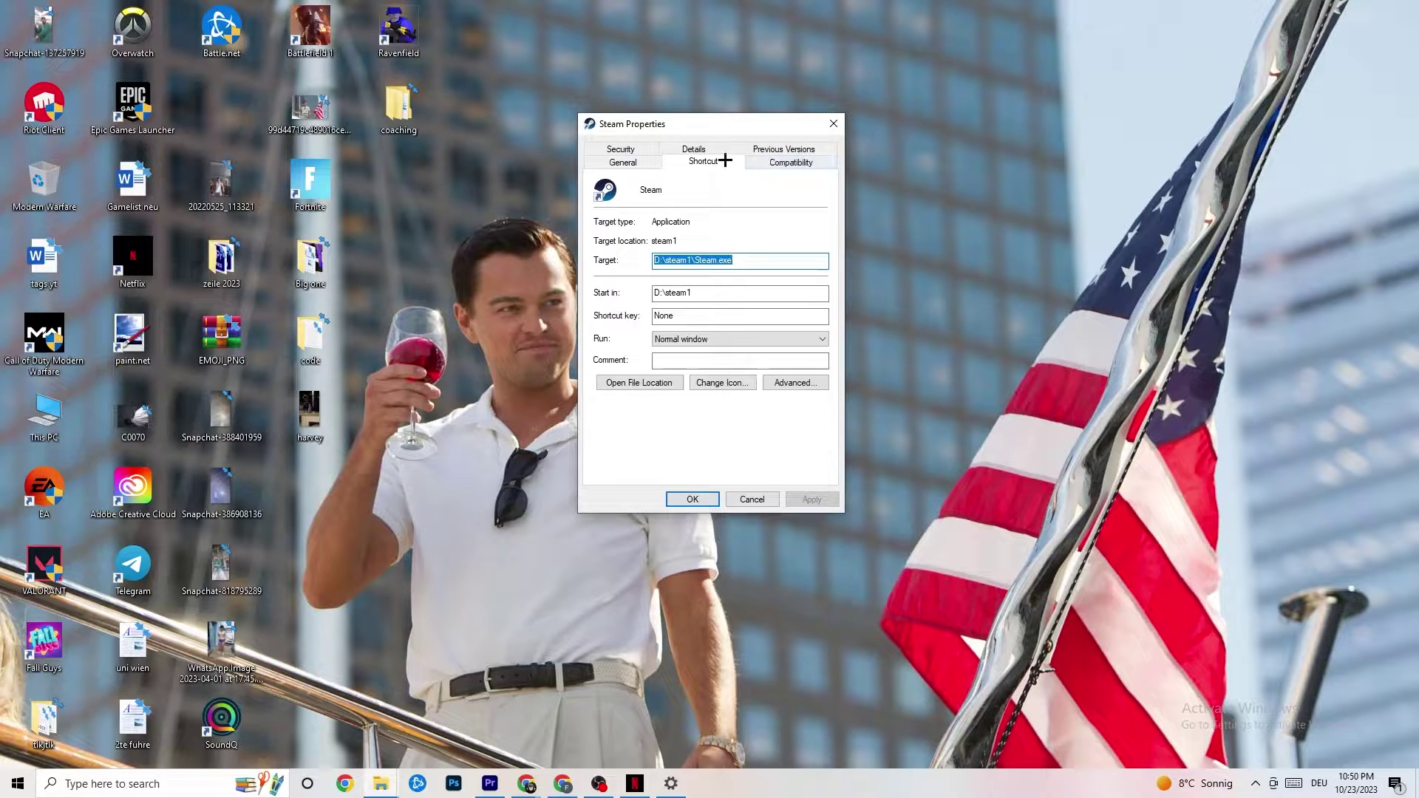
pyautogui.click(784, 161)
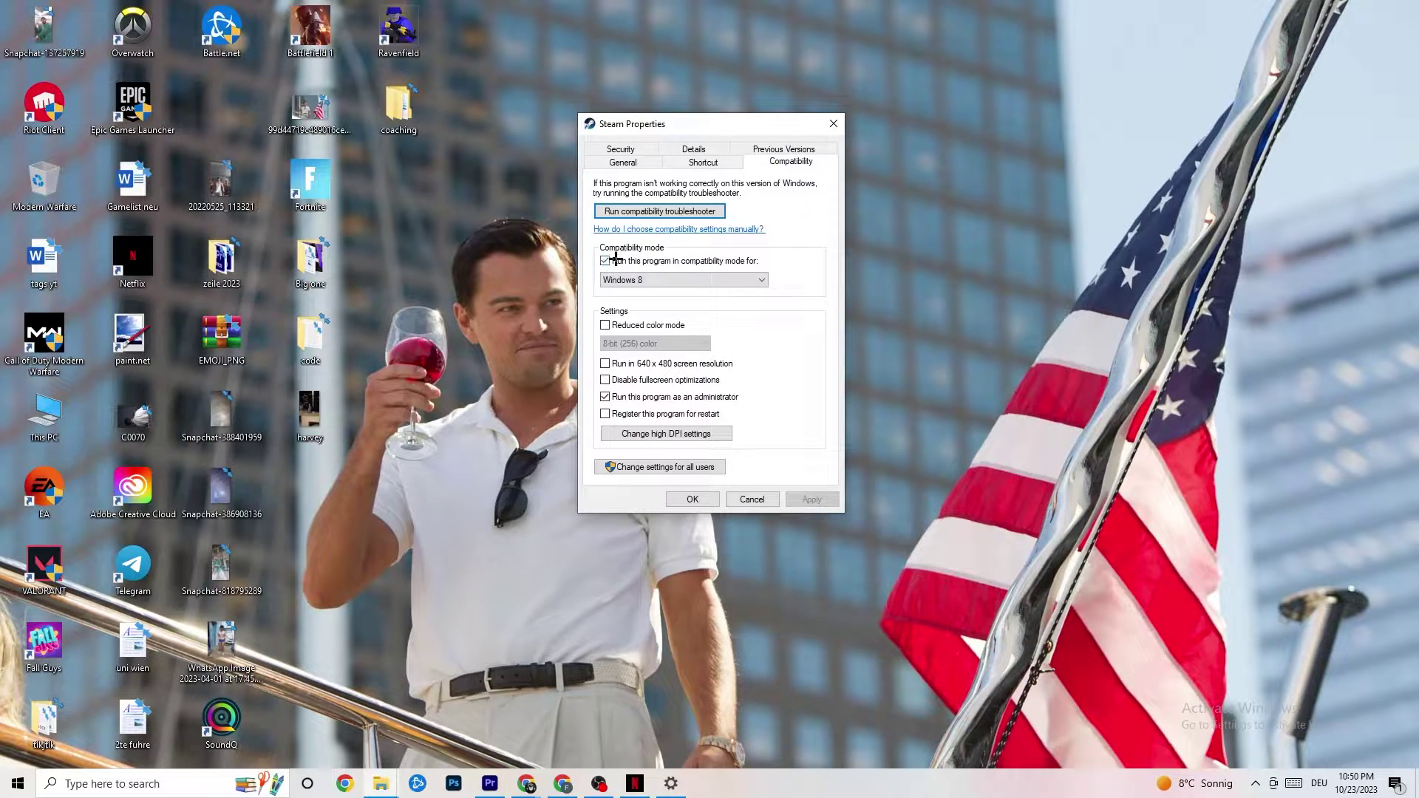
pyautogui.click(717, 278)
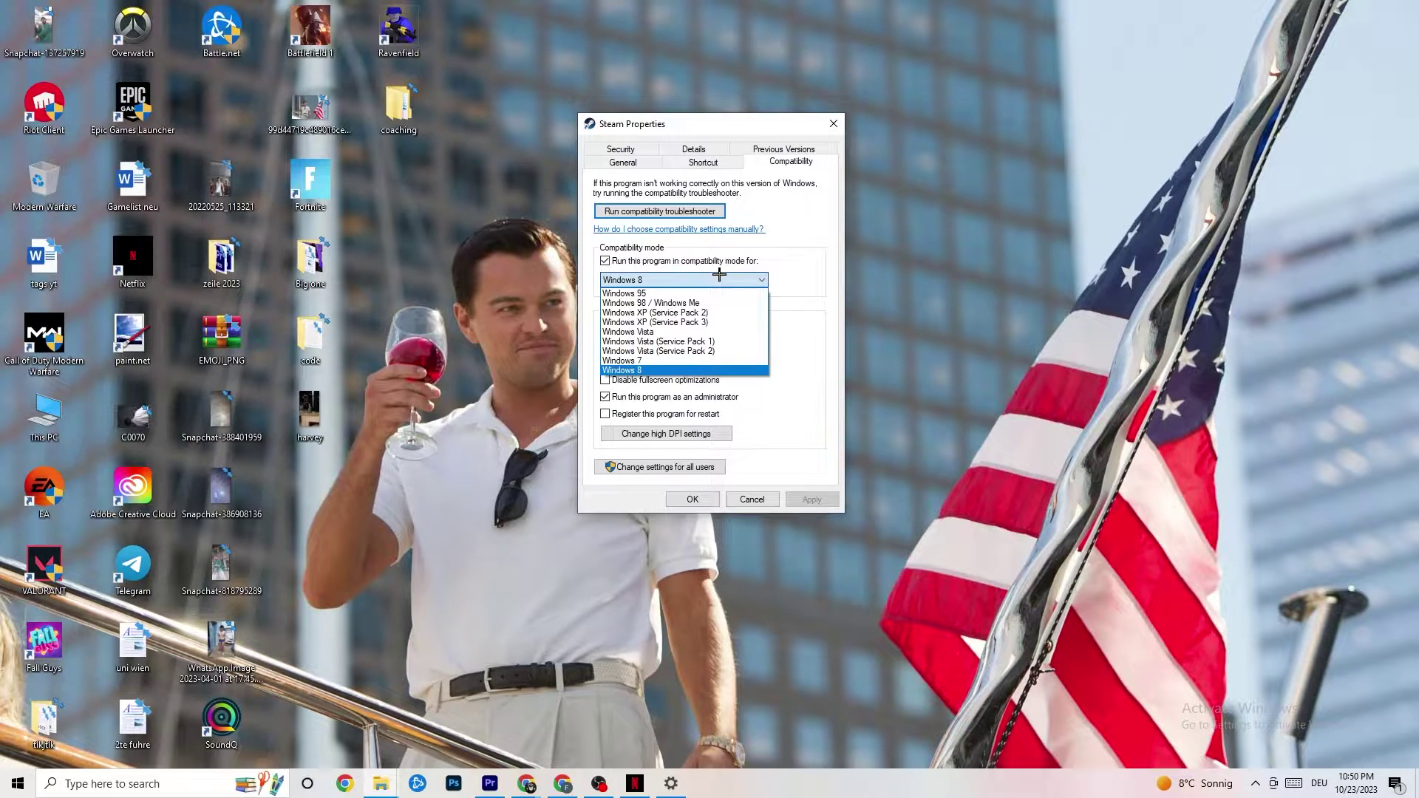
pyautogui.click(696, 369)
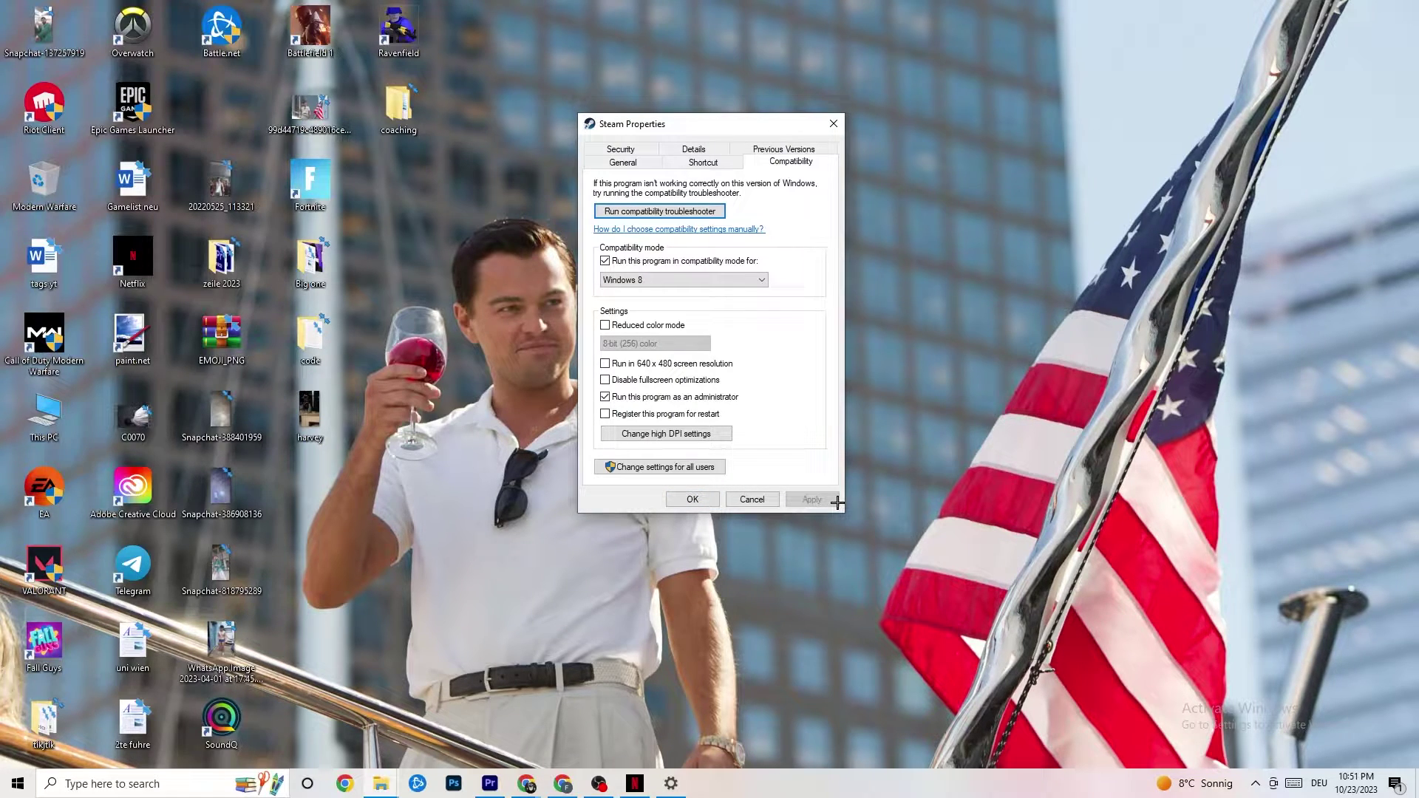
pyautogui.click(695, 501)
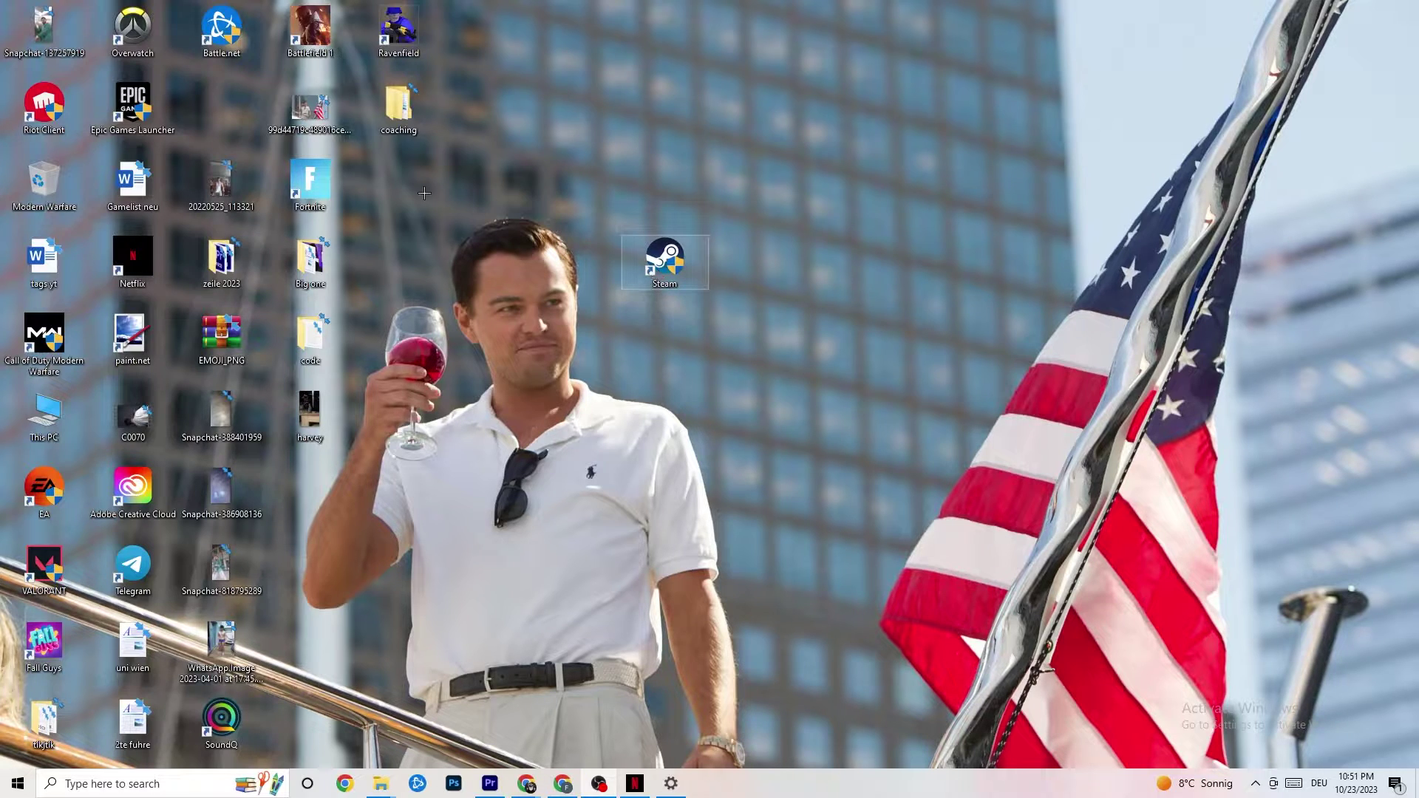
pyautogui.rightClick(639, 265)
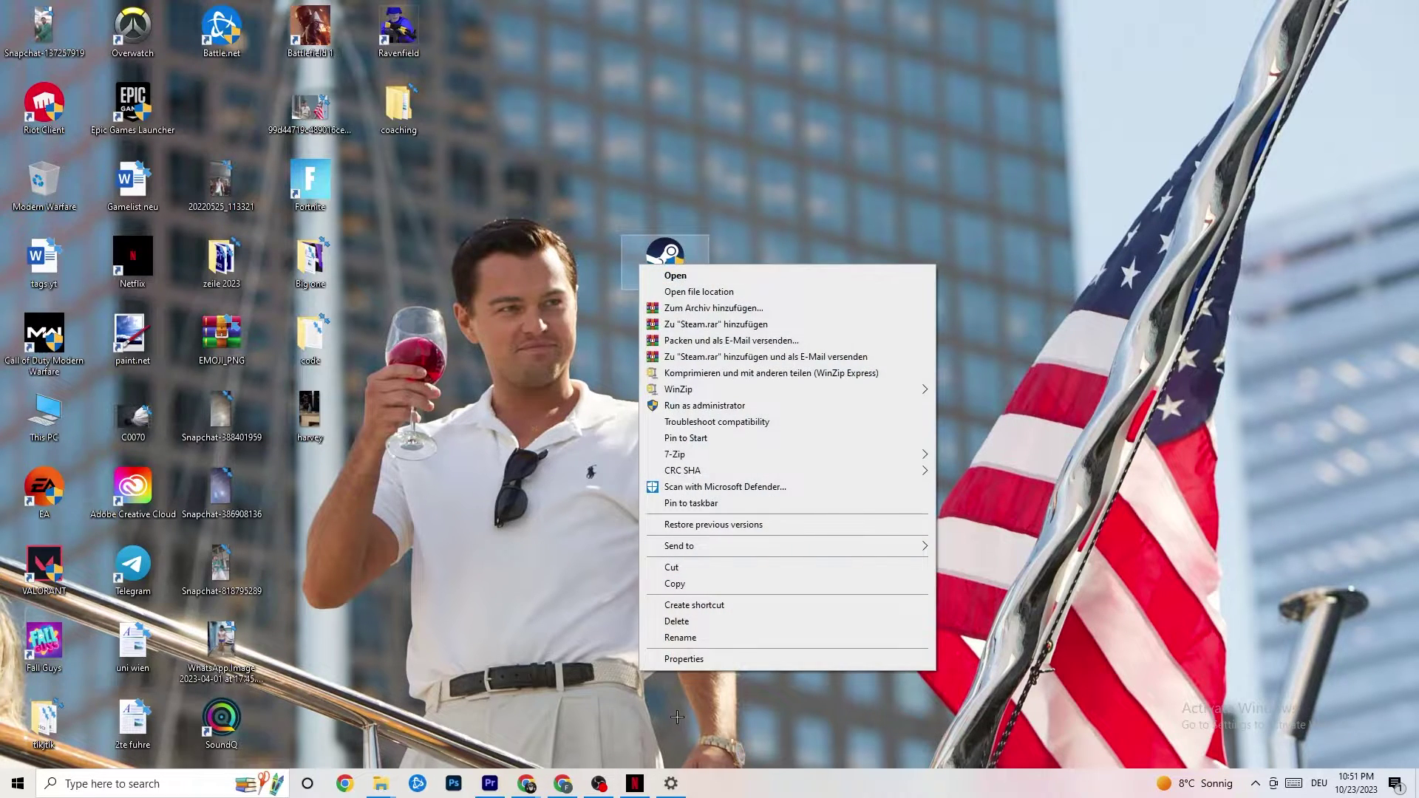
pyautogui.click(521, 325)
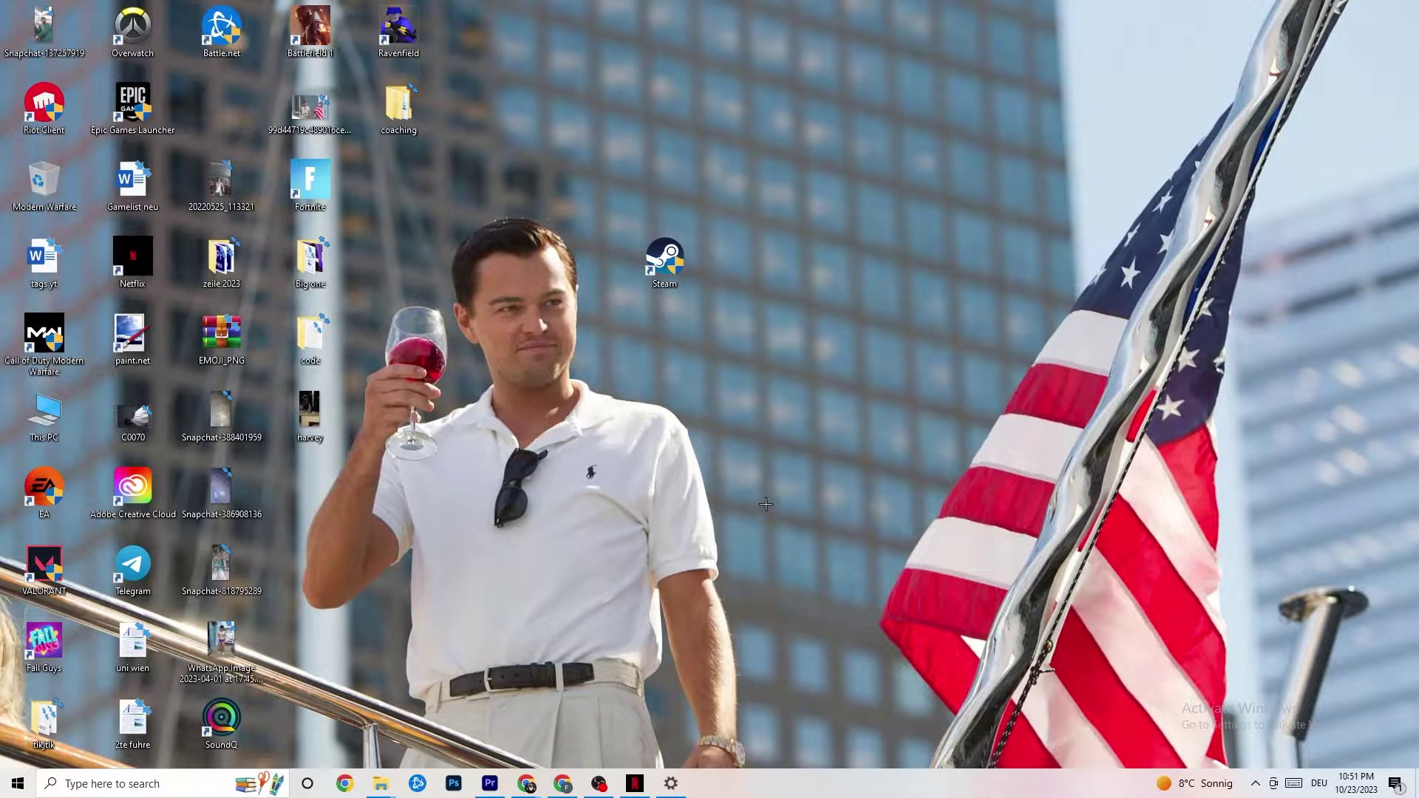
# Look through the System display settings in Windows Settings and view the scaling choices for text, apps and other items
pyautogui.click(3, 791)
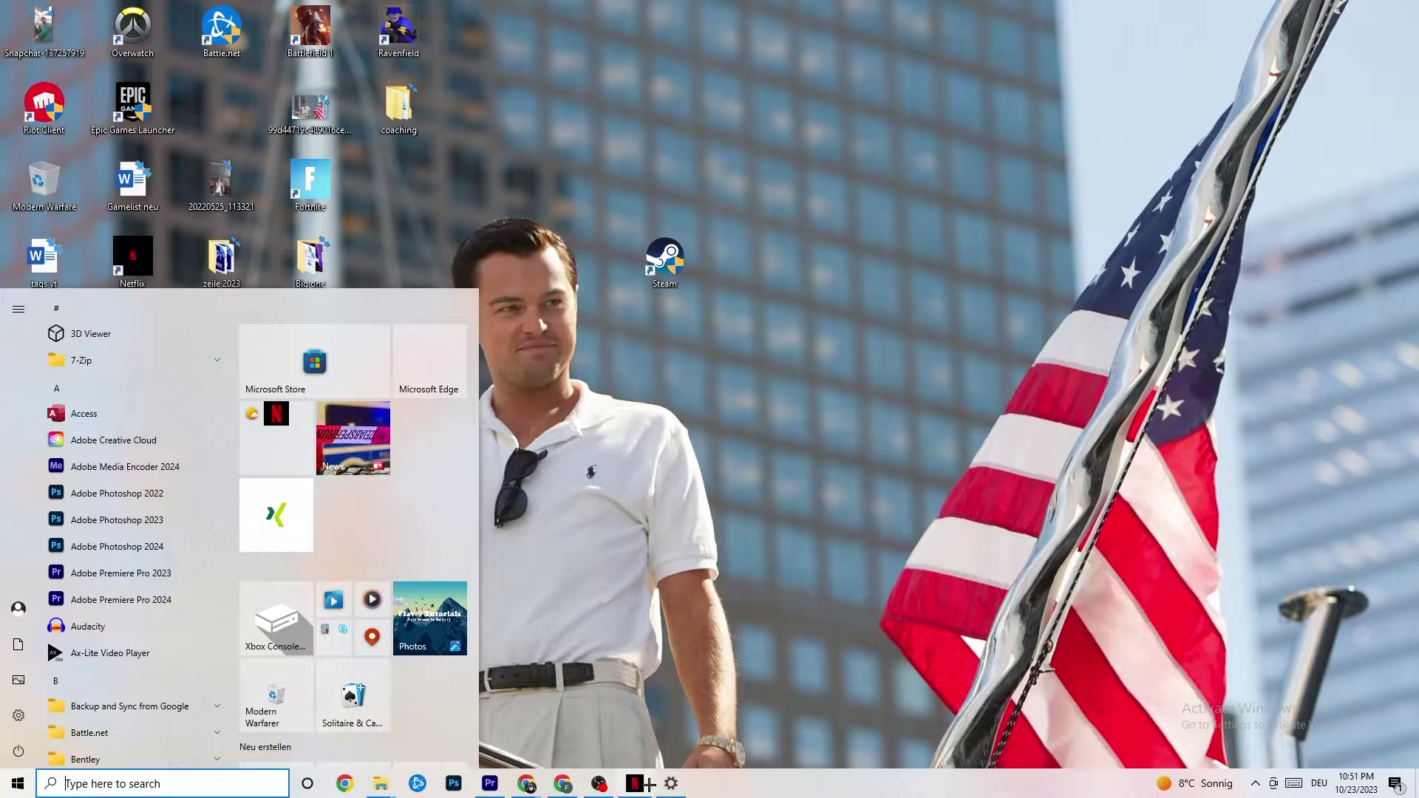
pyautogui.click(674, 778)
pyautogui.click(16, 12)
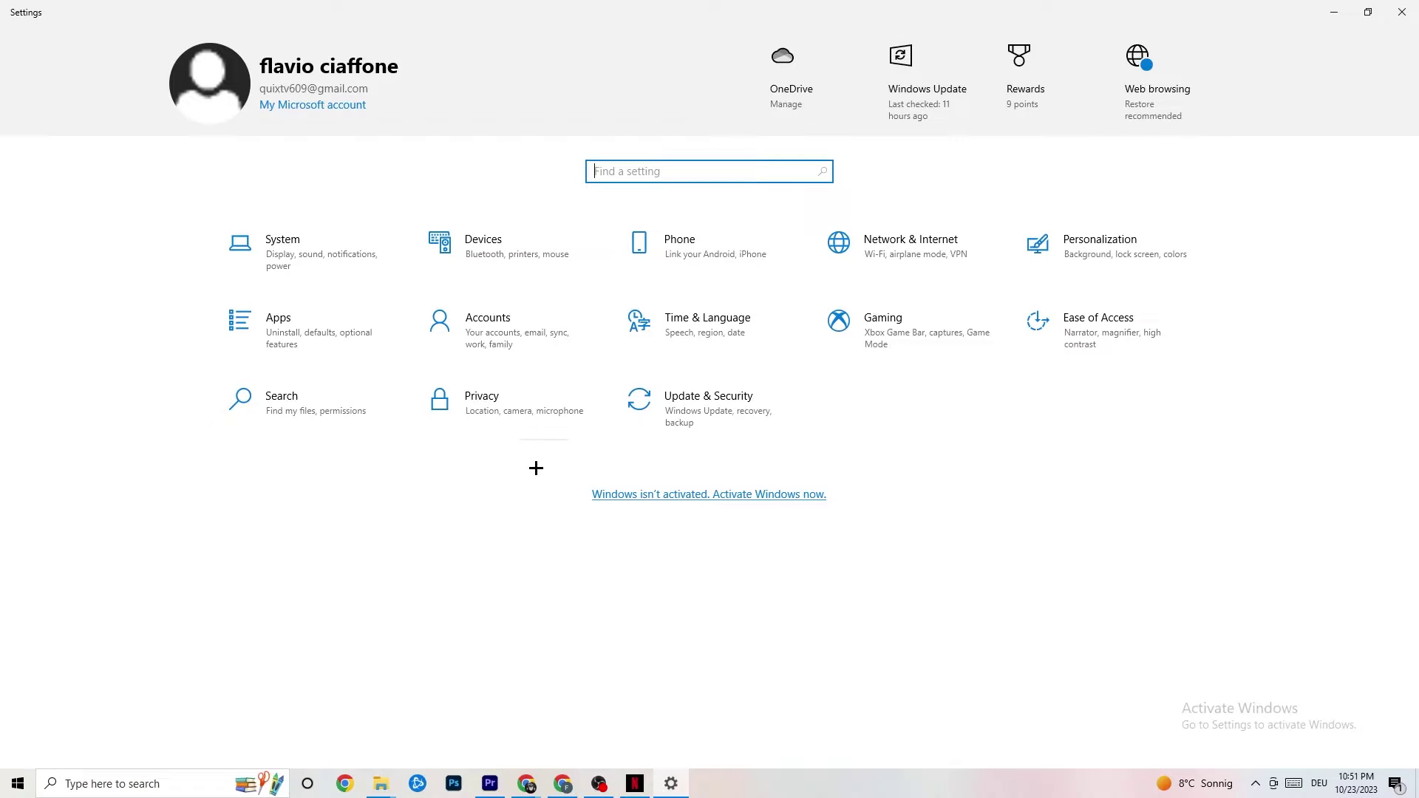
pyautogui.click(337, 271)
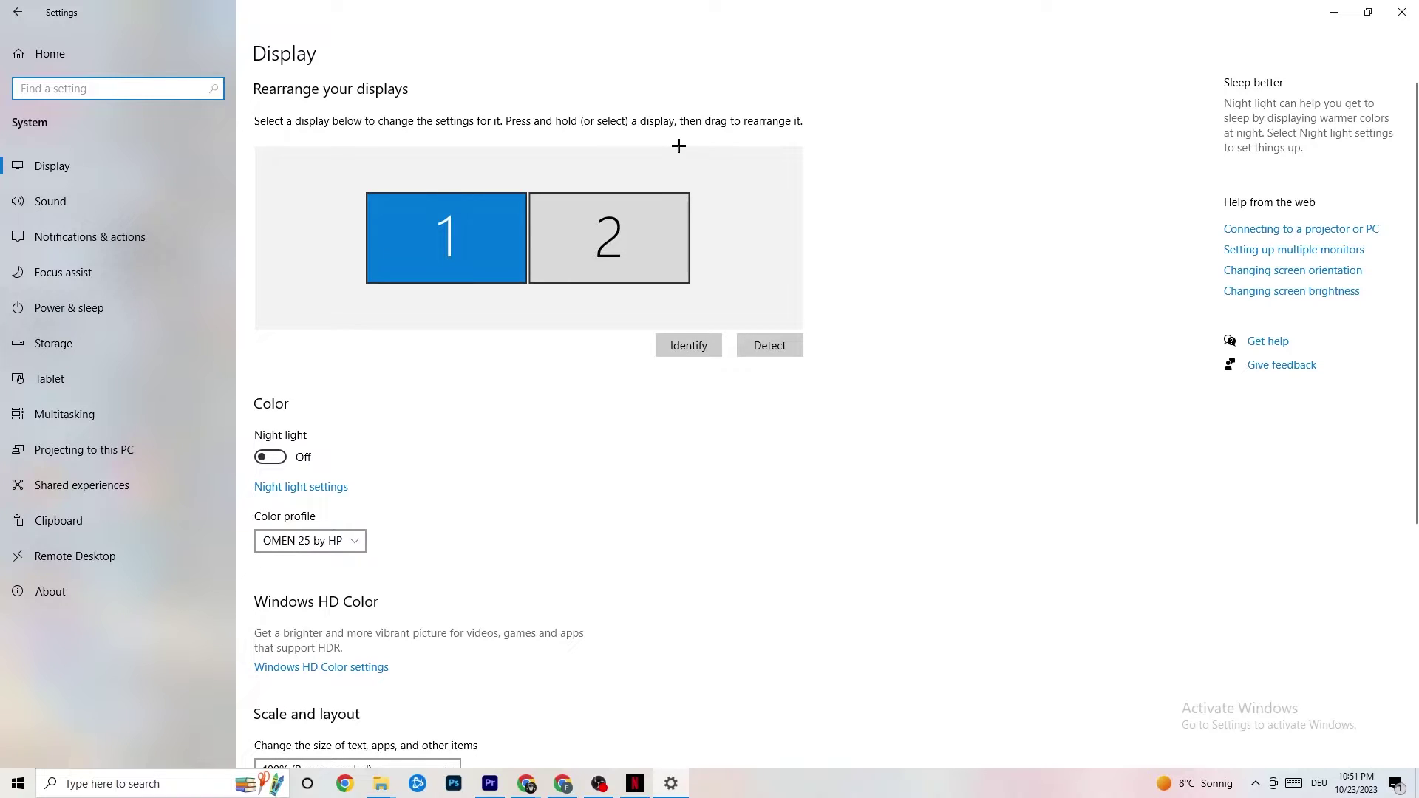
pyautogui.scroll(-5, 408, 250)
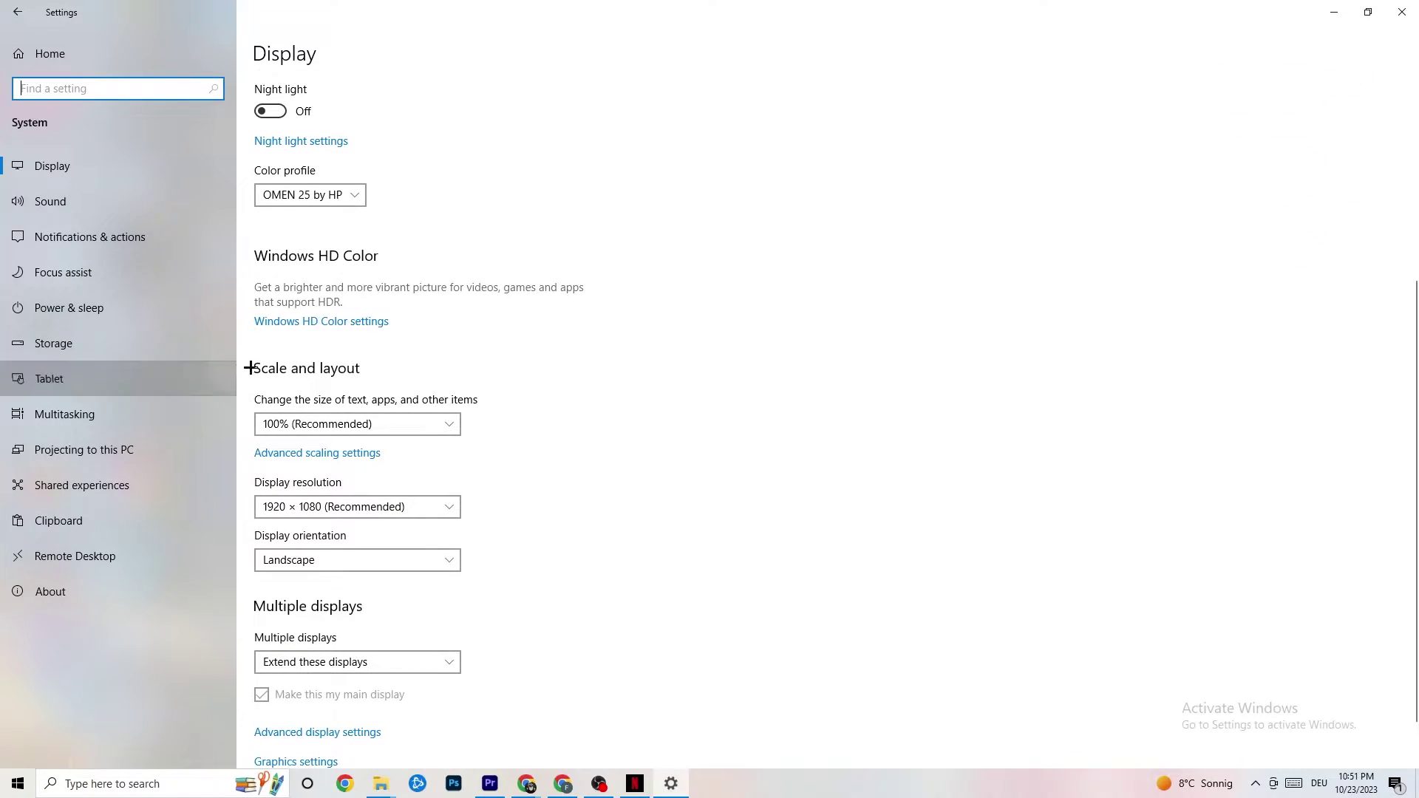
pyautogui.click(577, 404)
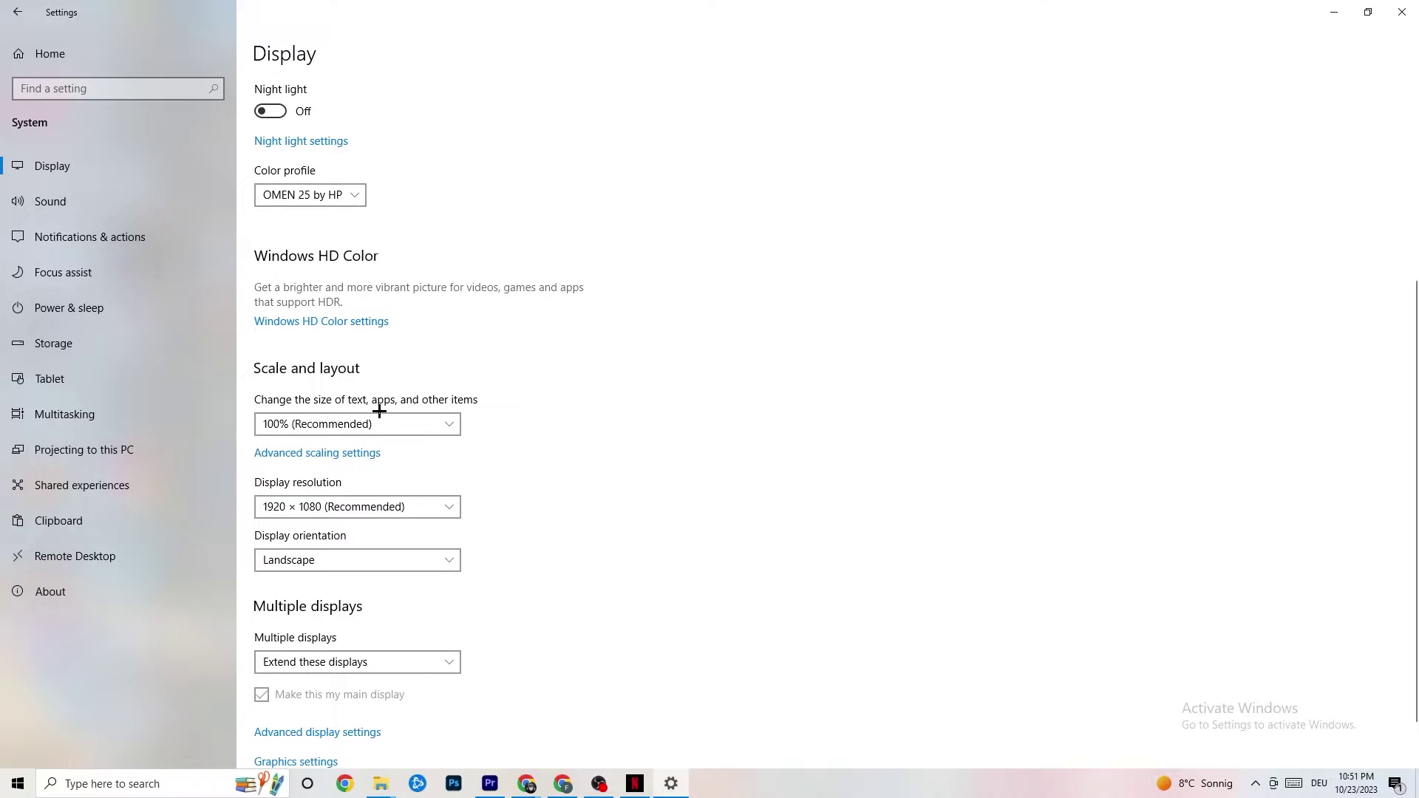
pyautogui.click(434, 411)
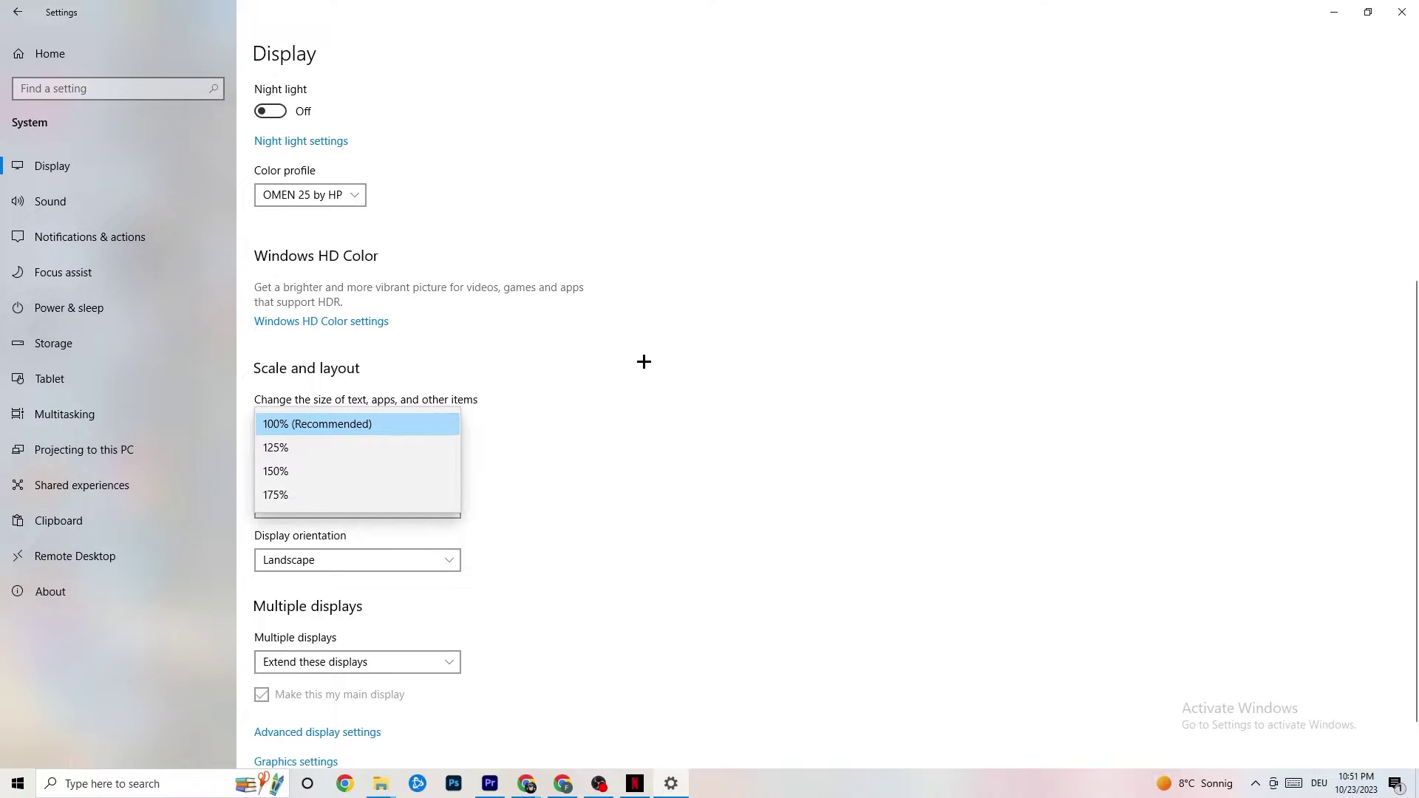
pyautogui.click(643, 360)
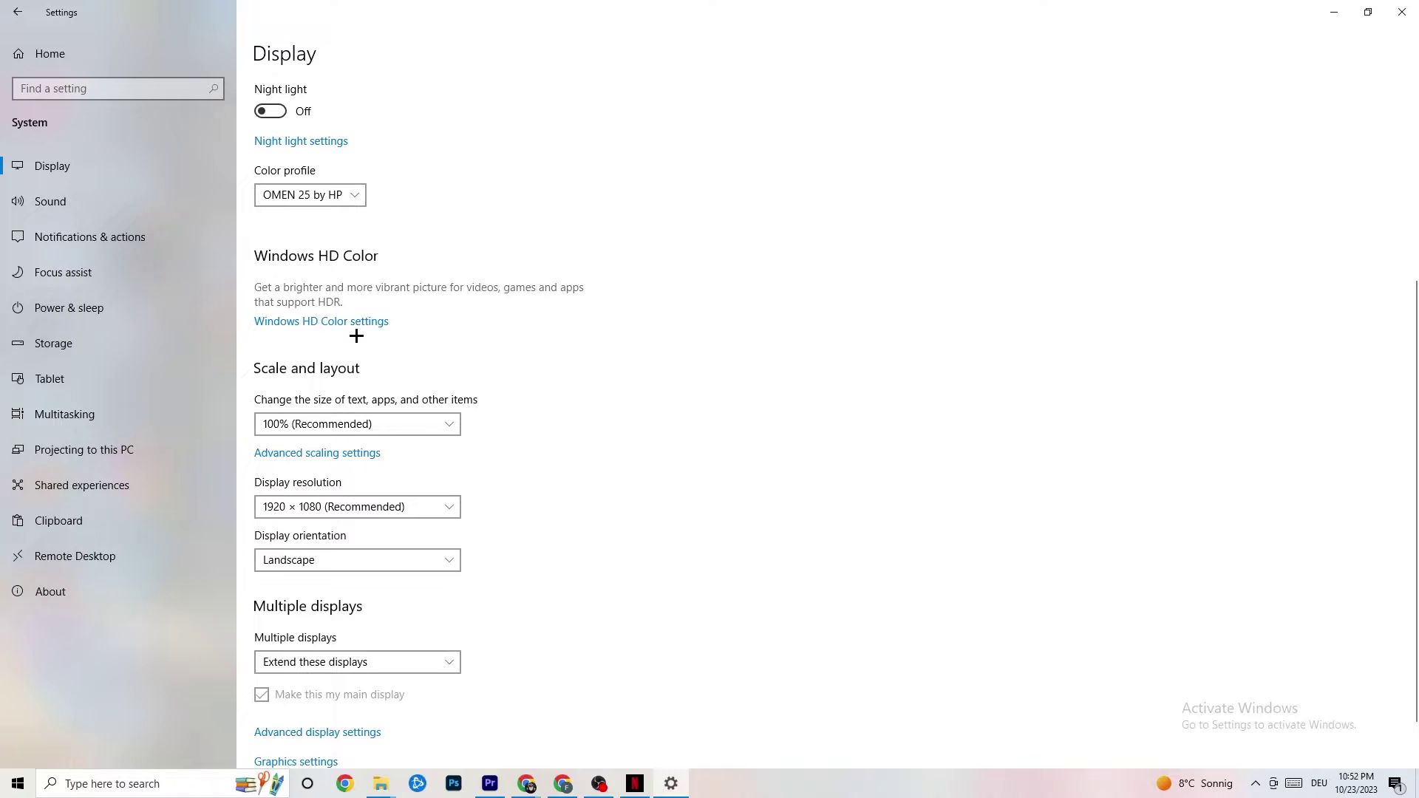
# View the available power plans through the additional power settings of Power & sleep, and close Power Options
pyautogui.click(94, 305)
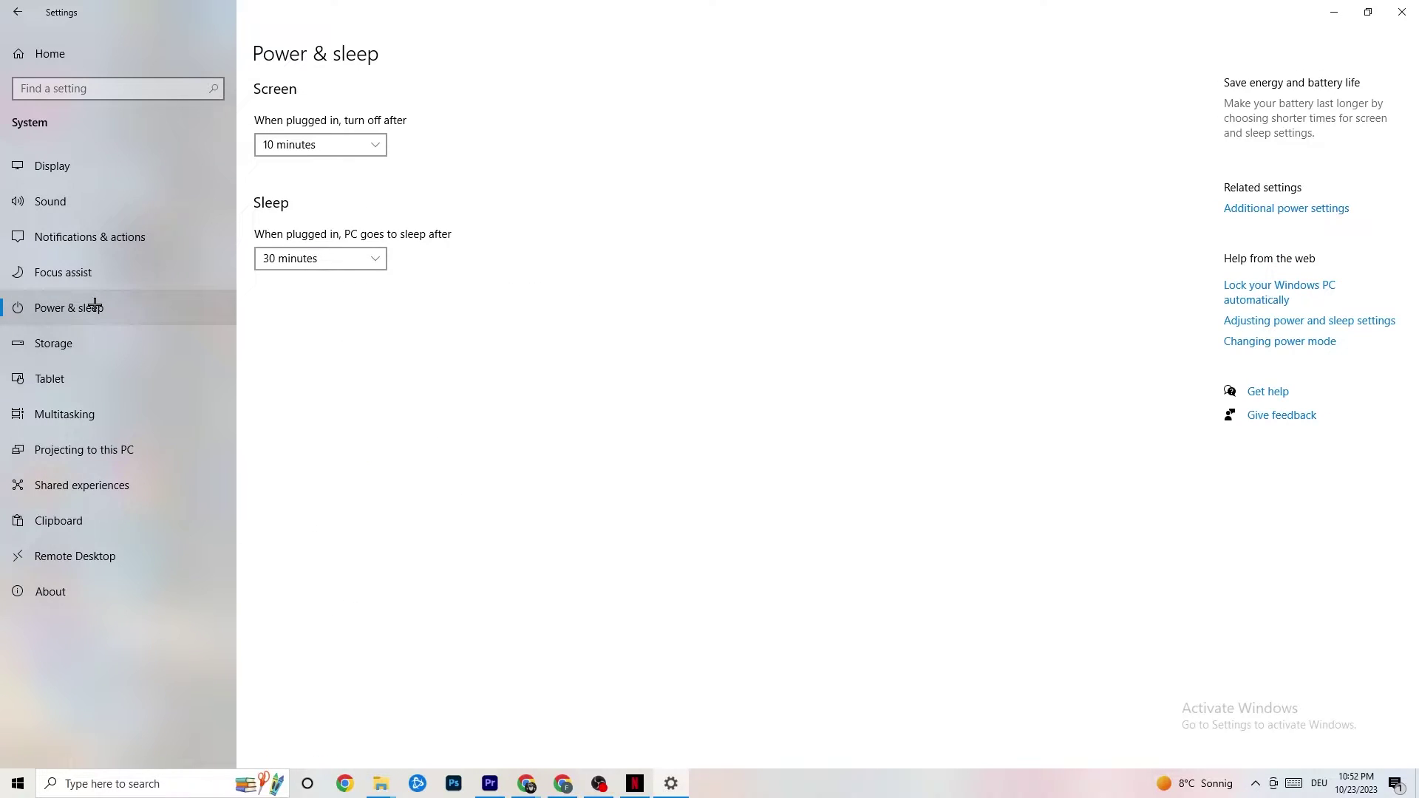
pyautogui.click(1299, 210)
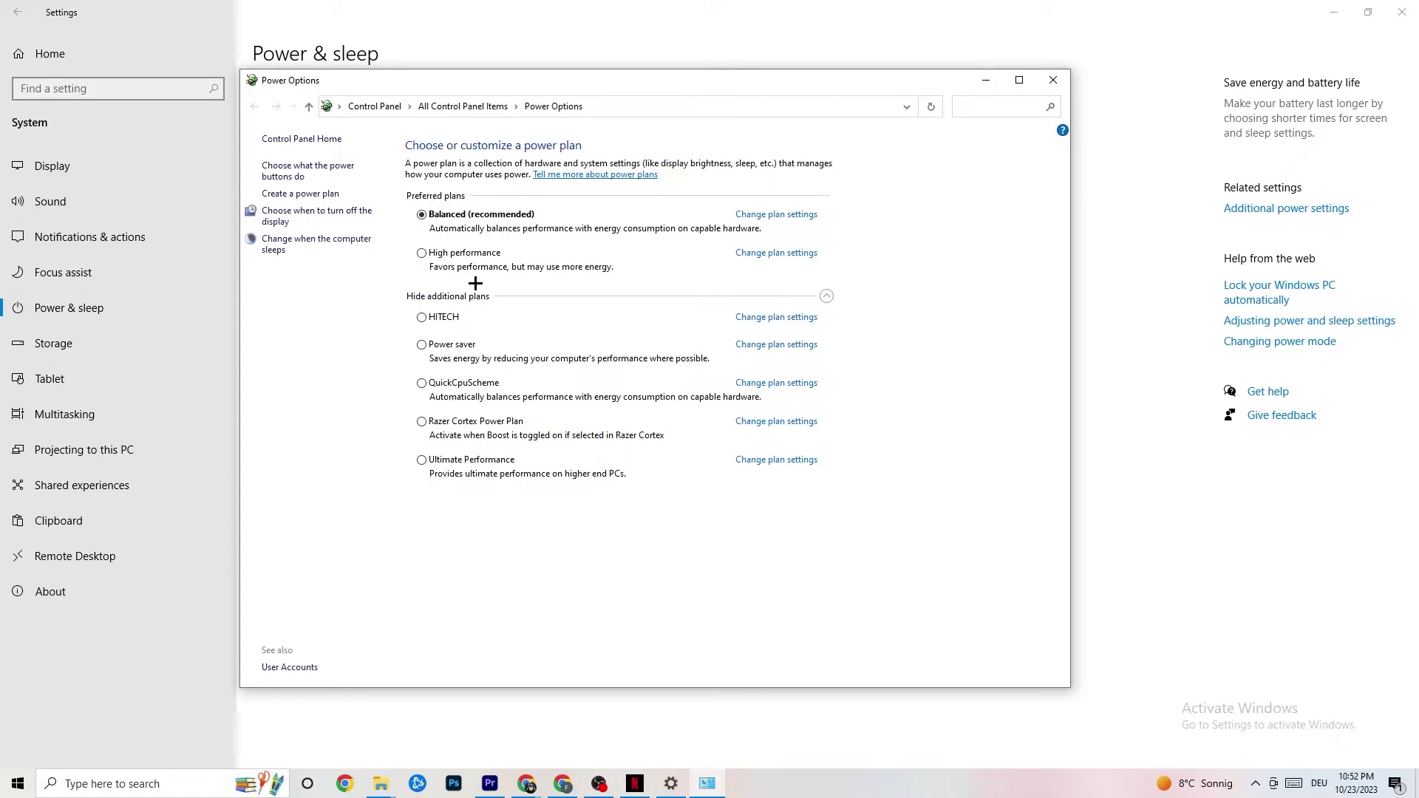
pyautogui.click(1051, 81)
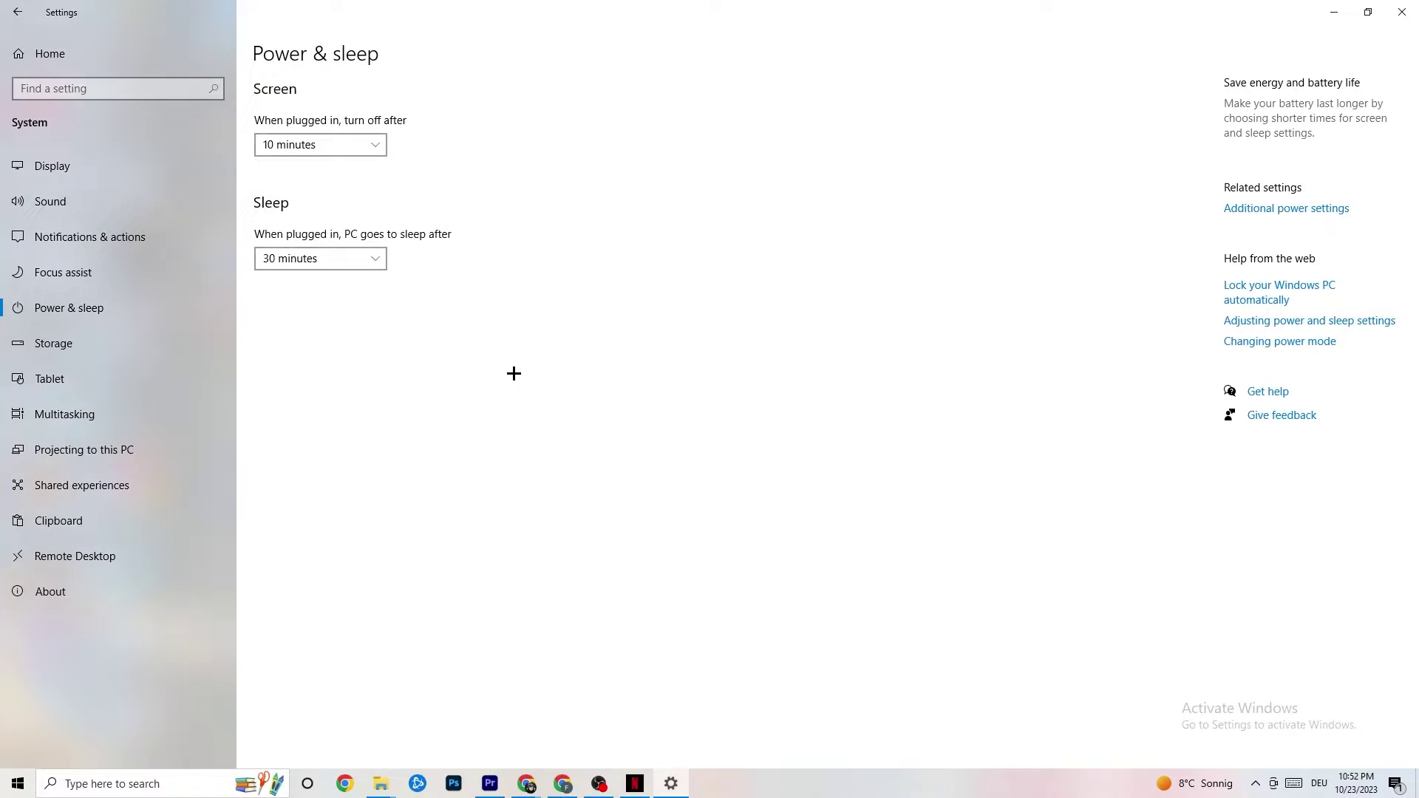
# Examine the Storage Sense configuration and its run frequency, and return to the Settings home page
pyautogui.click(89, 347)
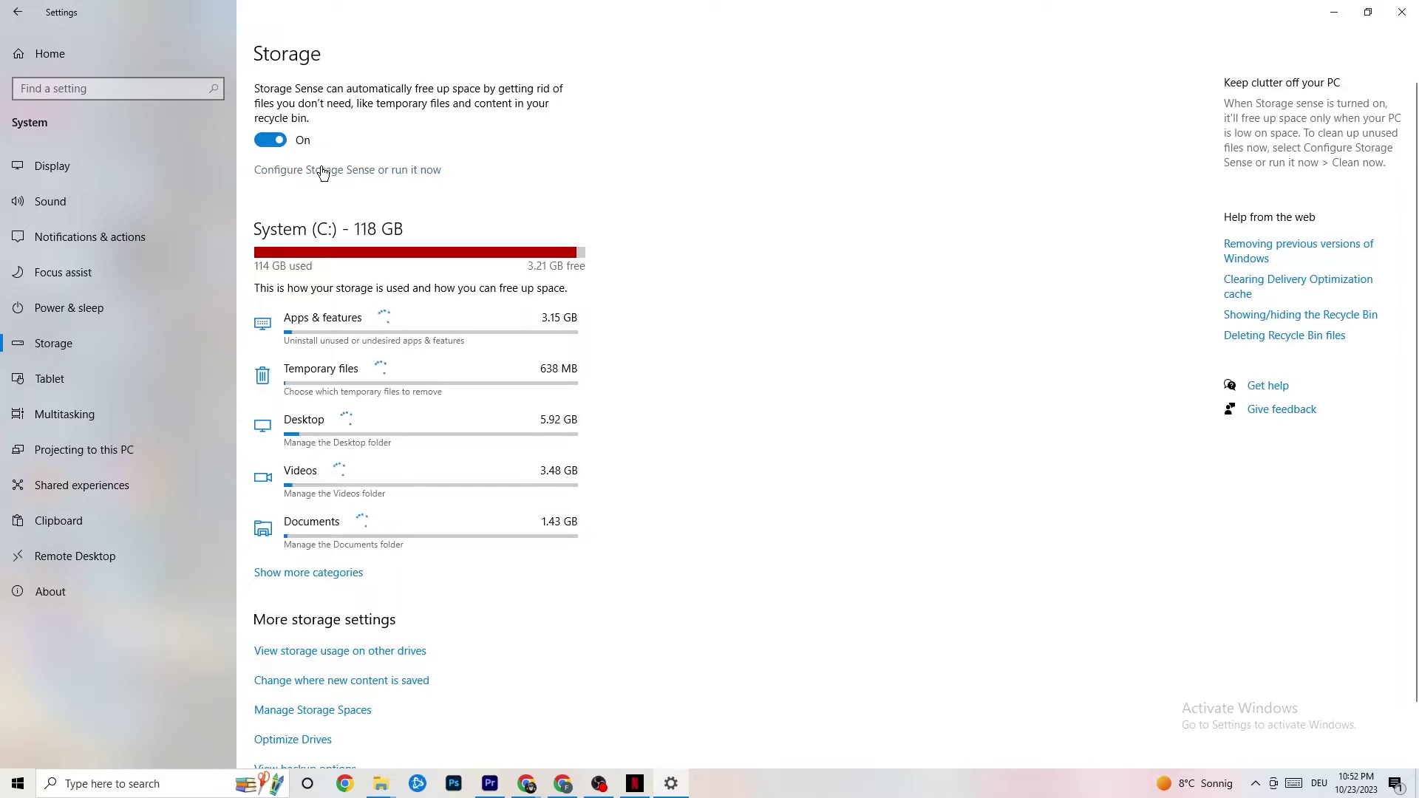
pyautogui.click(396, 167)
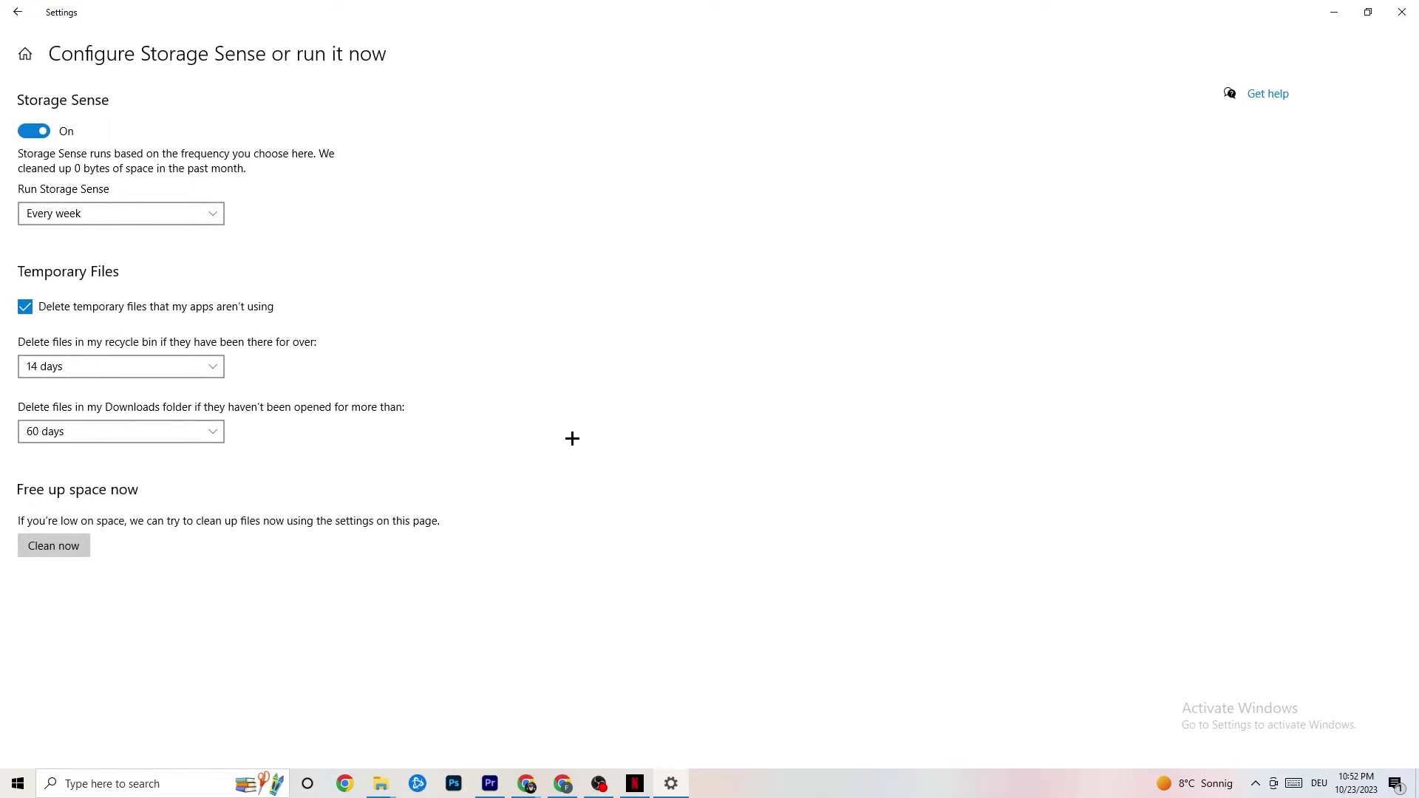
pyautogui.click(174, 222)
pyautogui.click(572, 275)
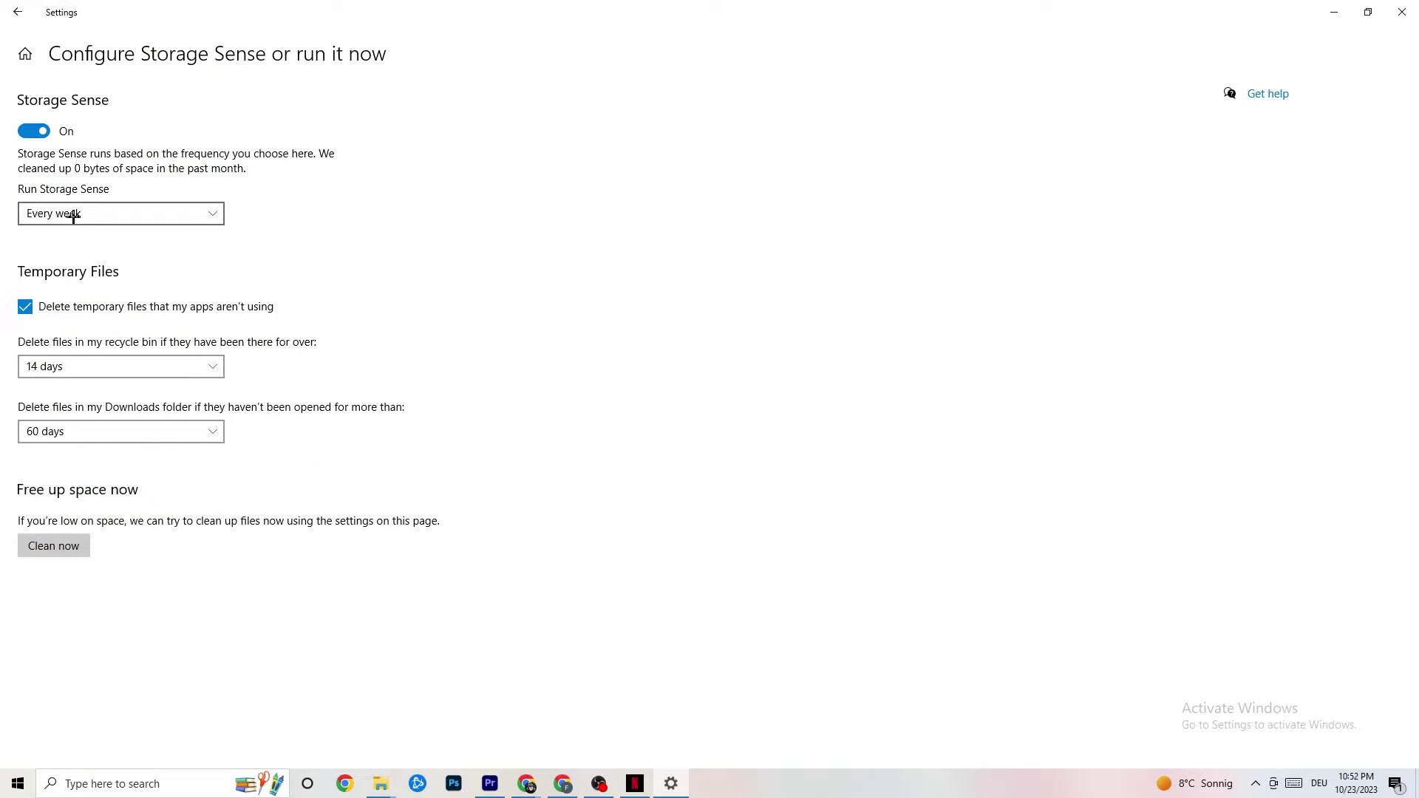
pyautogui.click(98, 212)
pyautogui.click(255, 166)
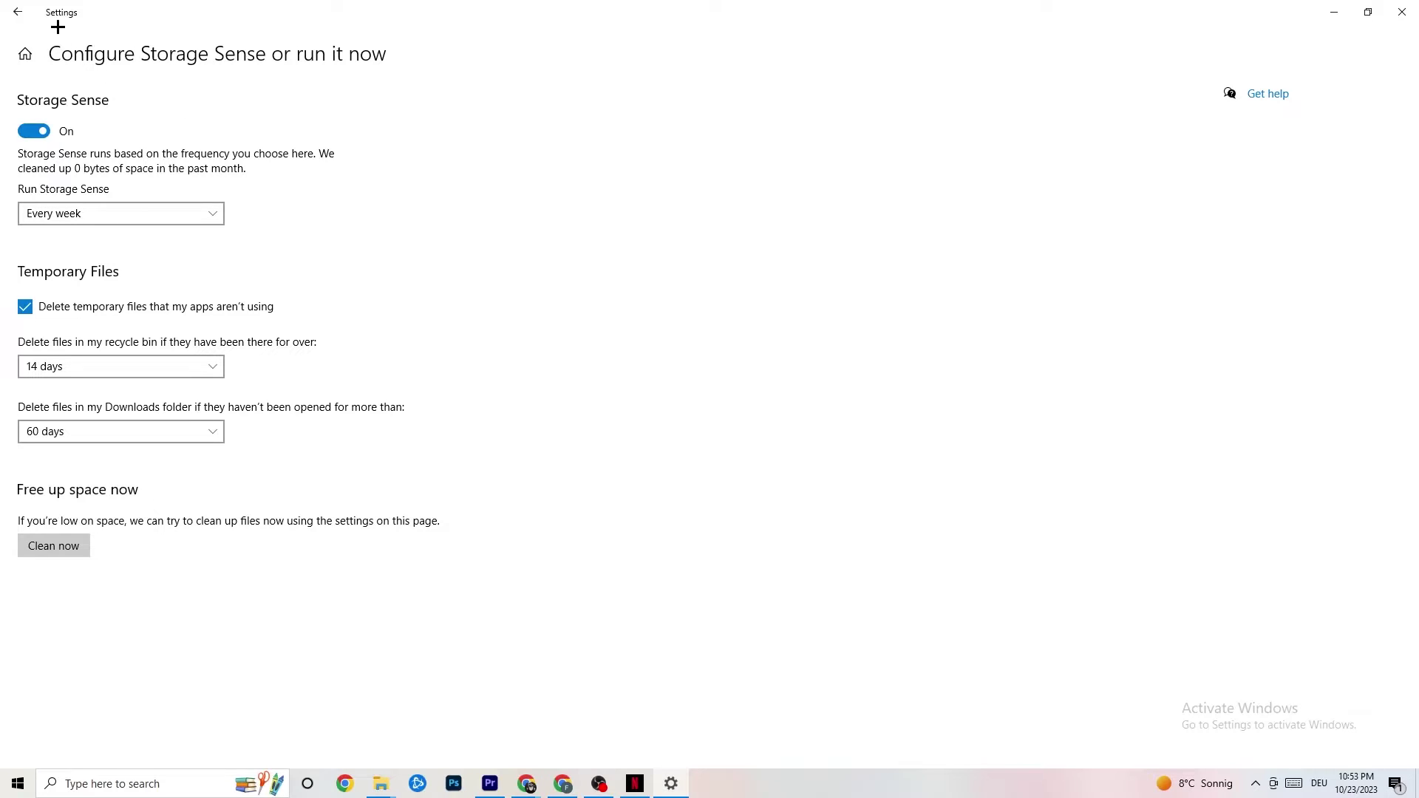
pyautogui.click(17, 11)
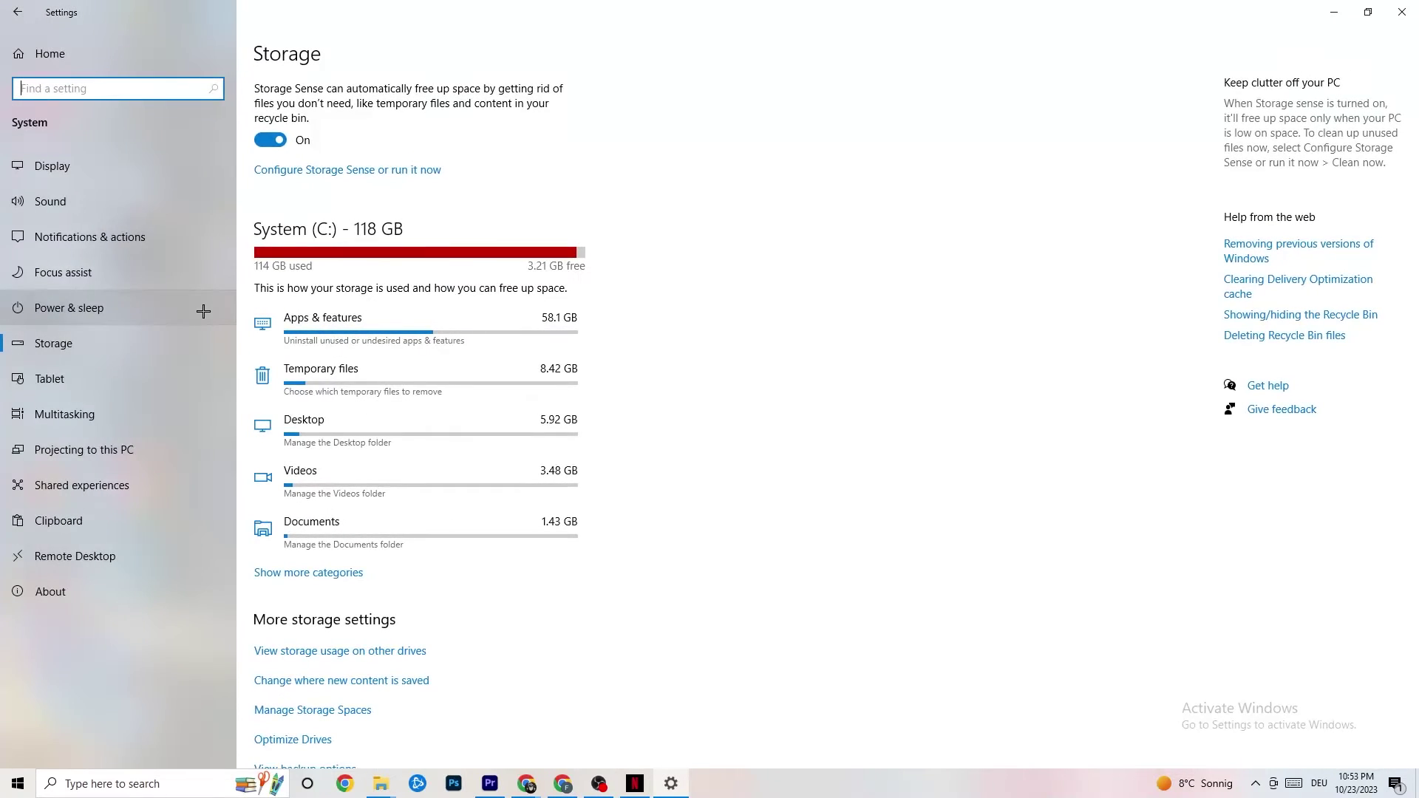
pyautogui.click(17, 12)
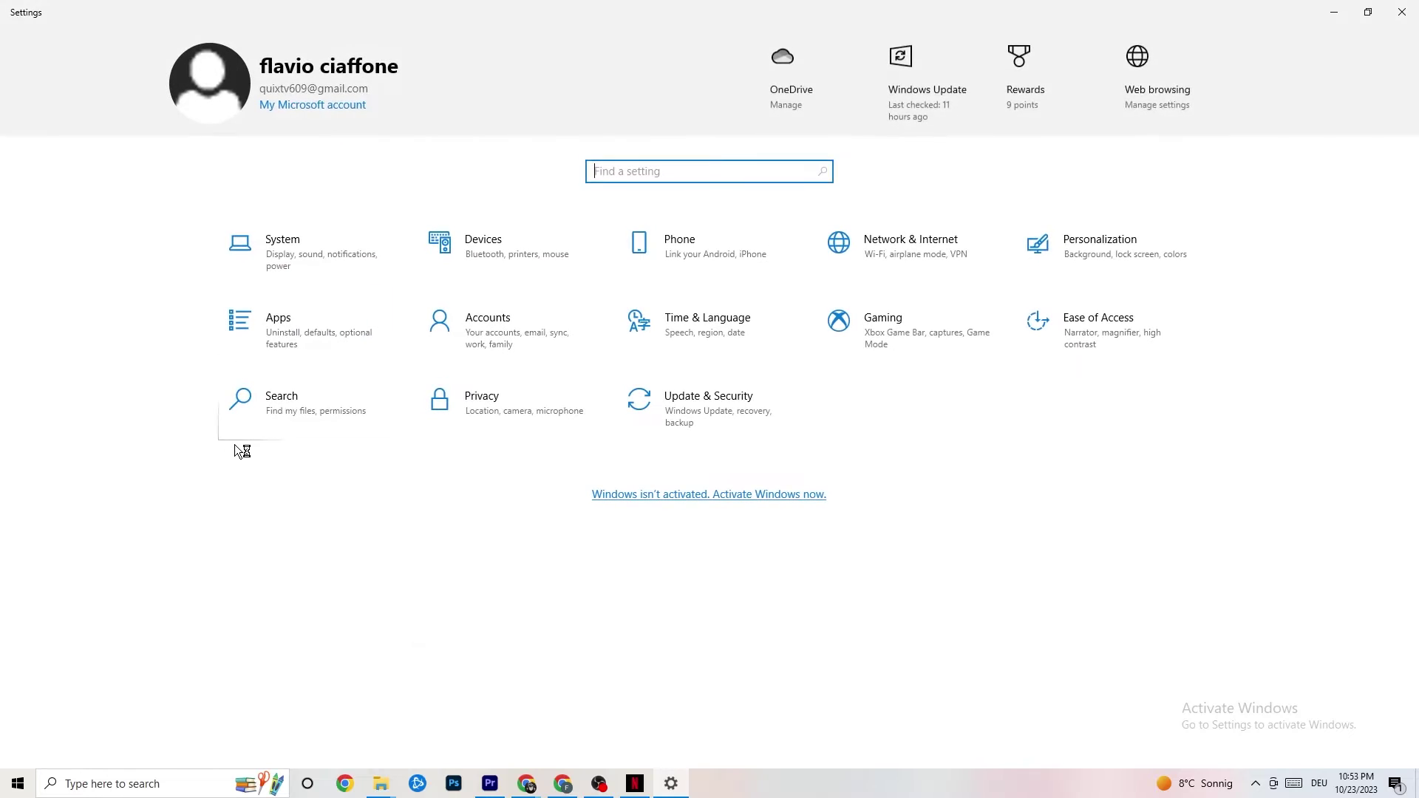
# Review the Captures and Game Mode pages of the Gaming settings, and close Settings
pyautogui.click(911, 336)
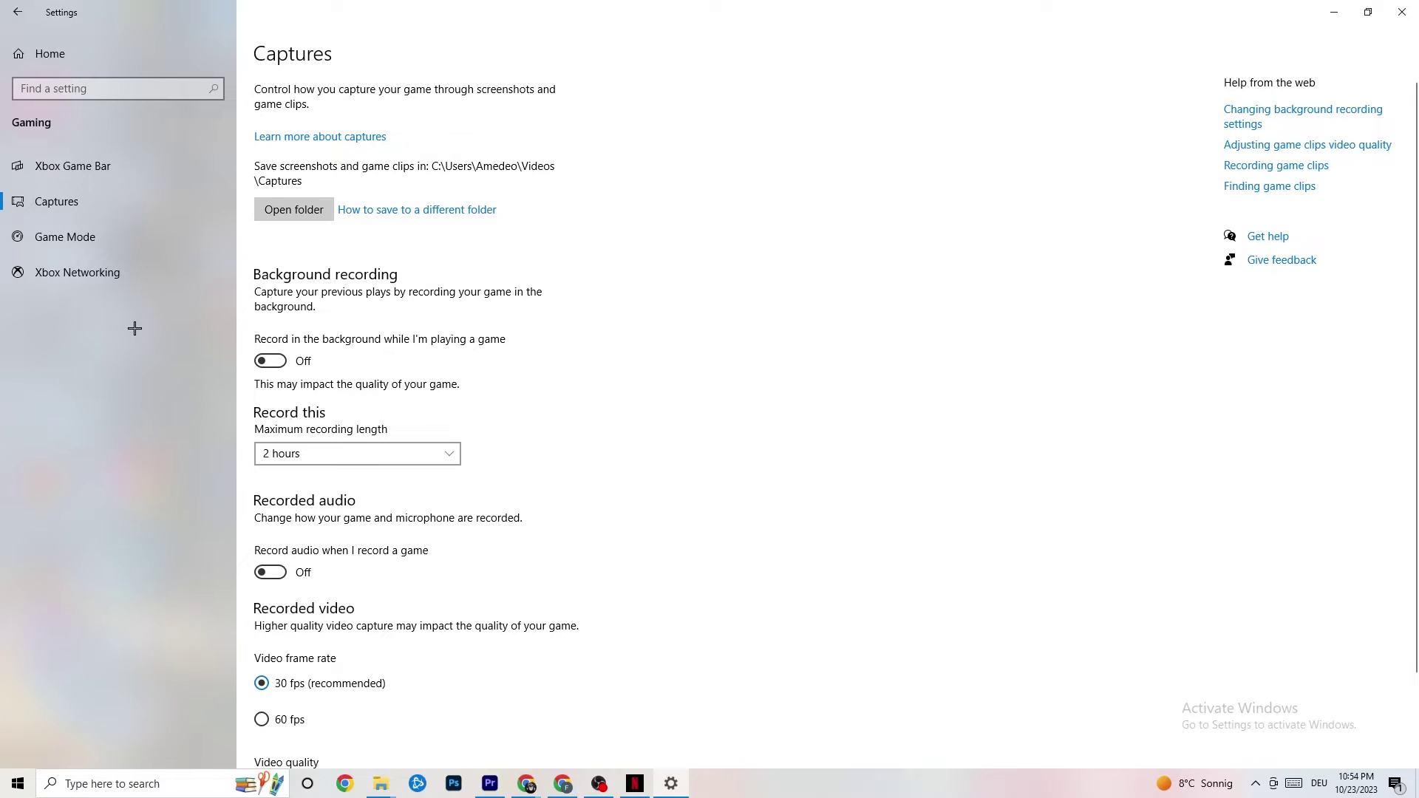
pyautogui.click(70, 235)
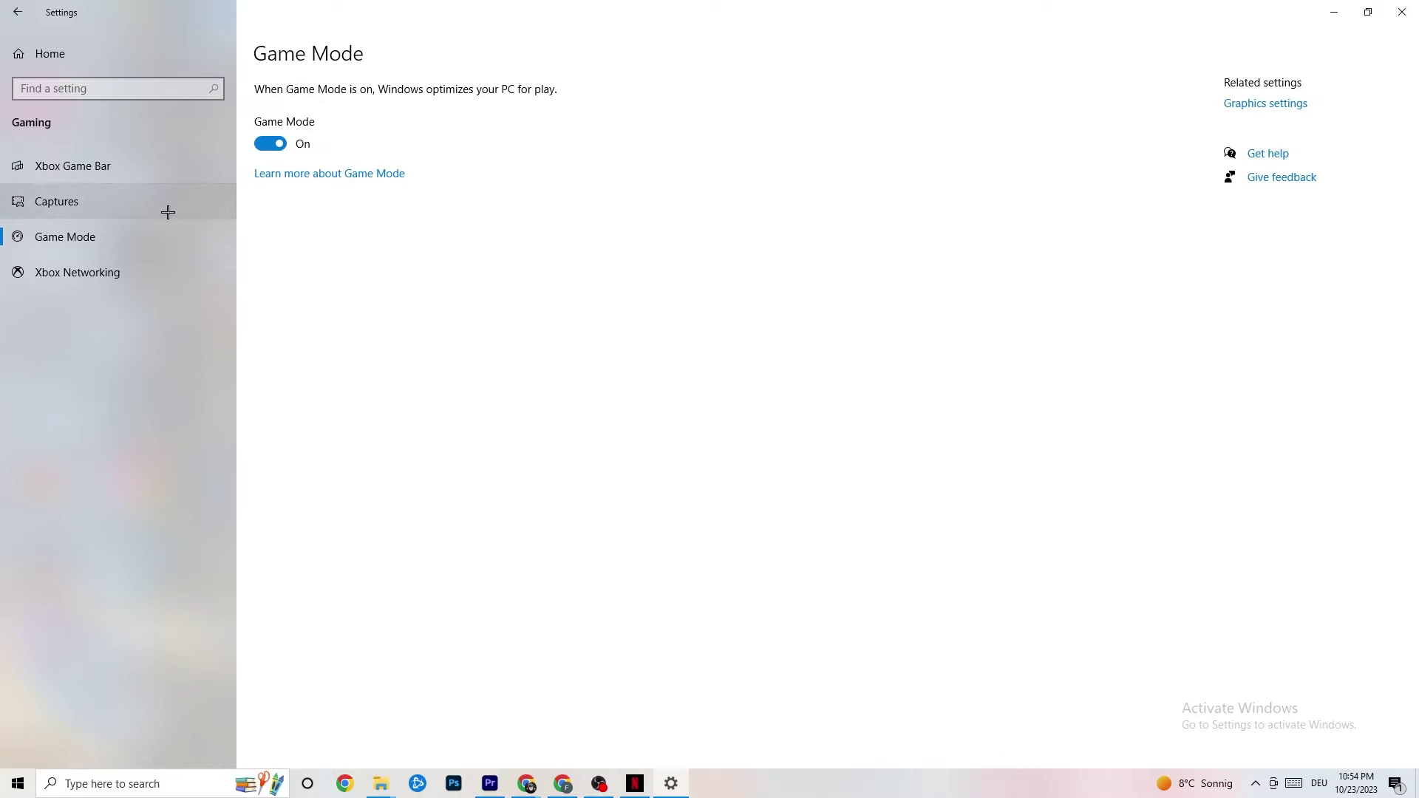
pyautogui.click(1401, 12)
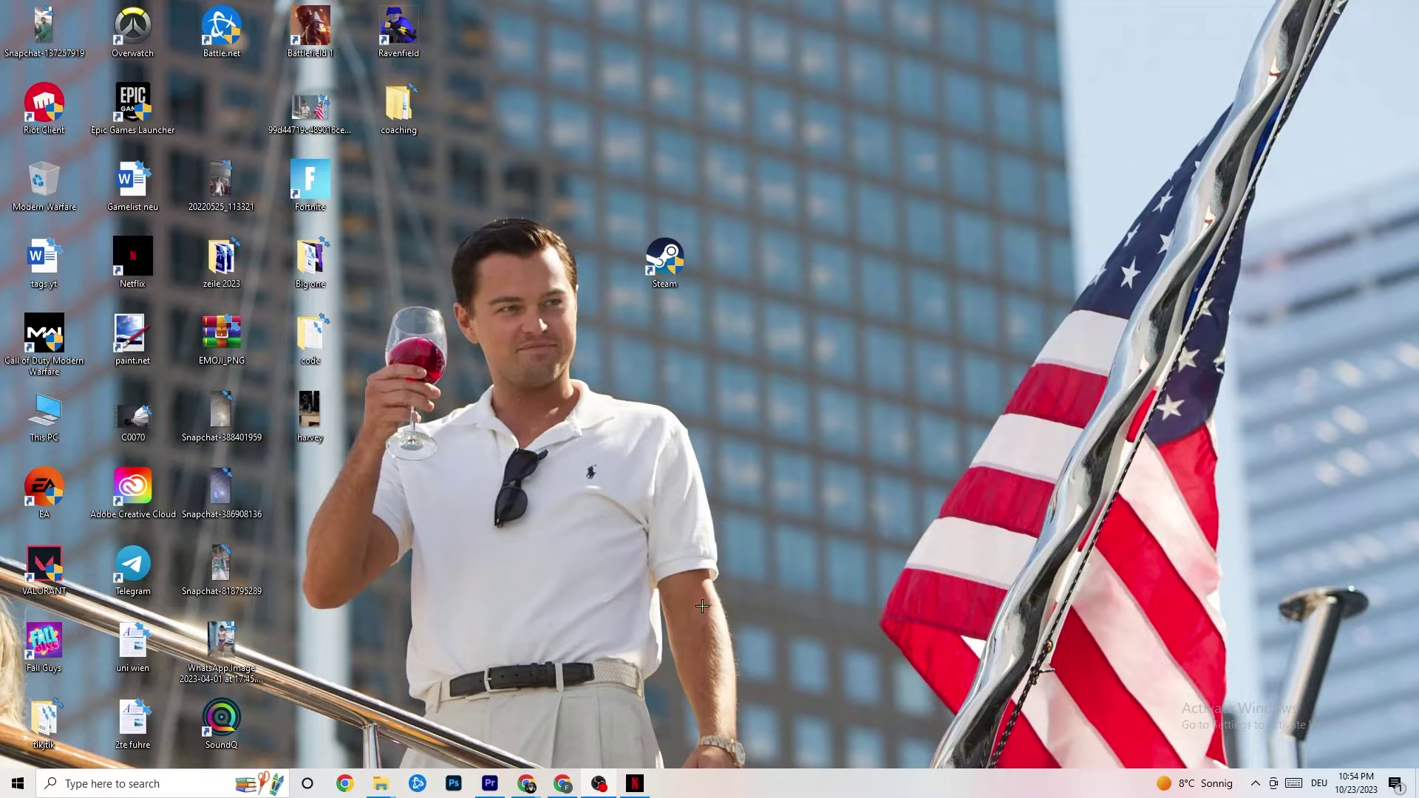
# Open Task Manager, look through the running processes and view the actions available for the Netflix app
pyautogui.rightClick(725, 794)
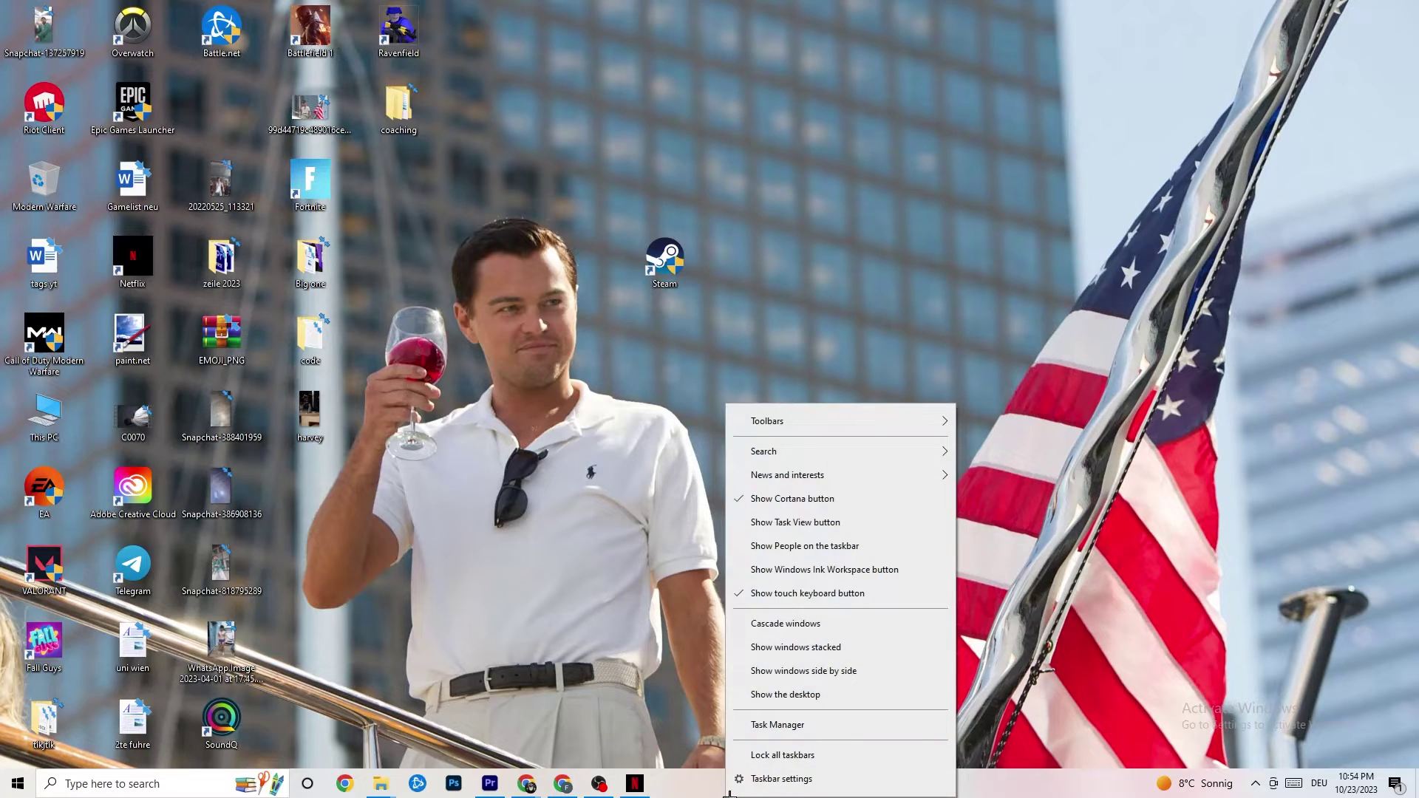
pyautogui.click(770, 726)
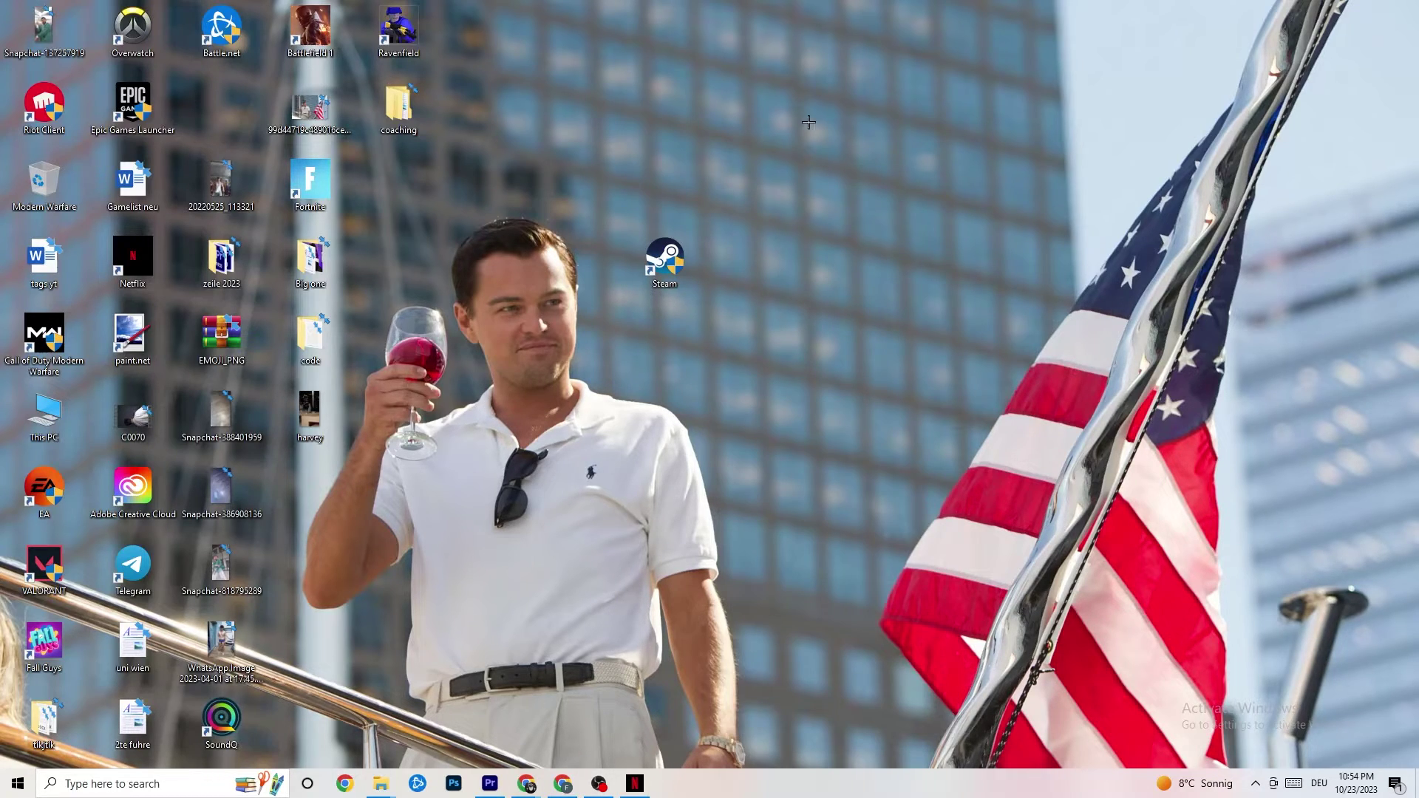
pyautogui.click(816, 41)
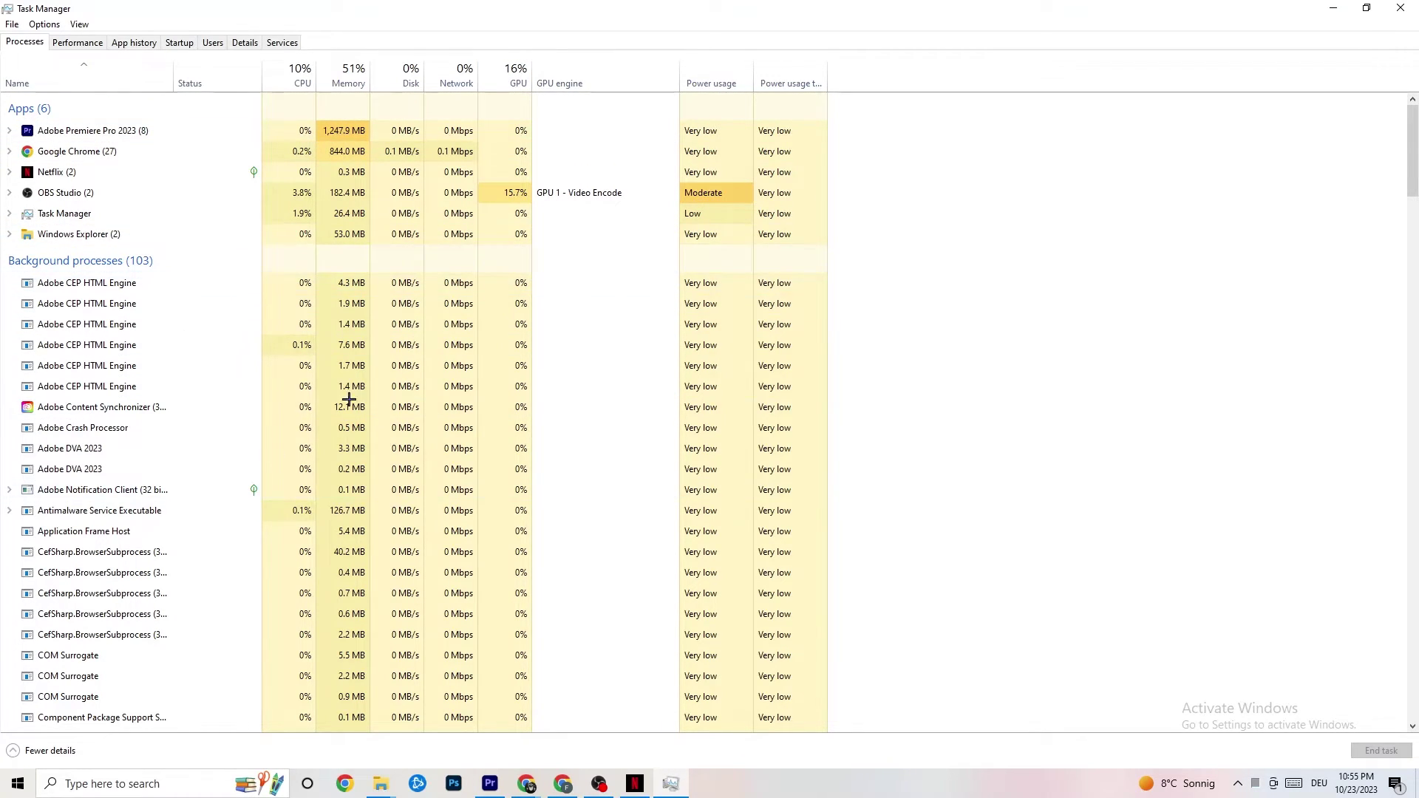
pyautogui.scroll(-7, 288, 517)
pyautogui.scroll(7, 275, 493)
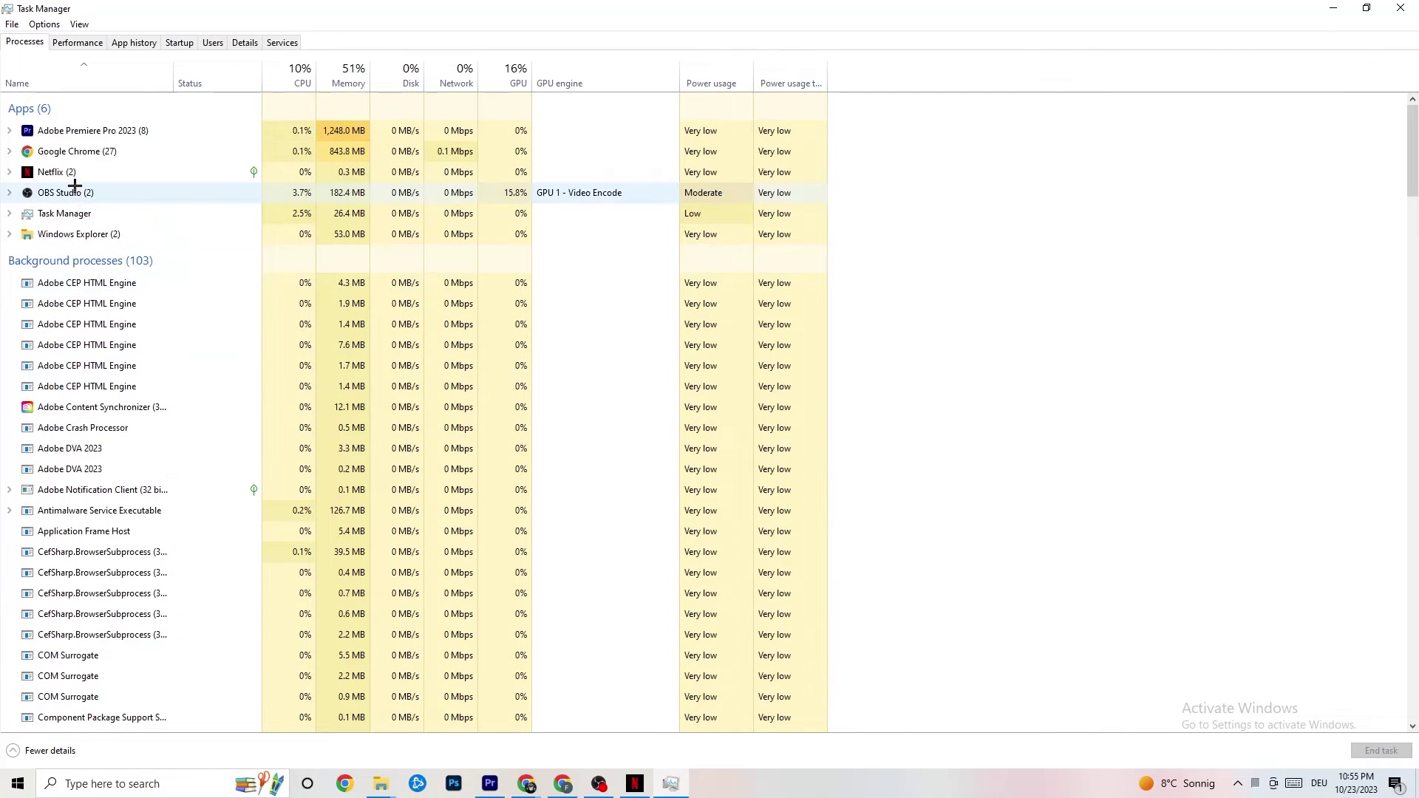
pyautogui.rightClick(91, 172)
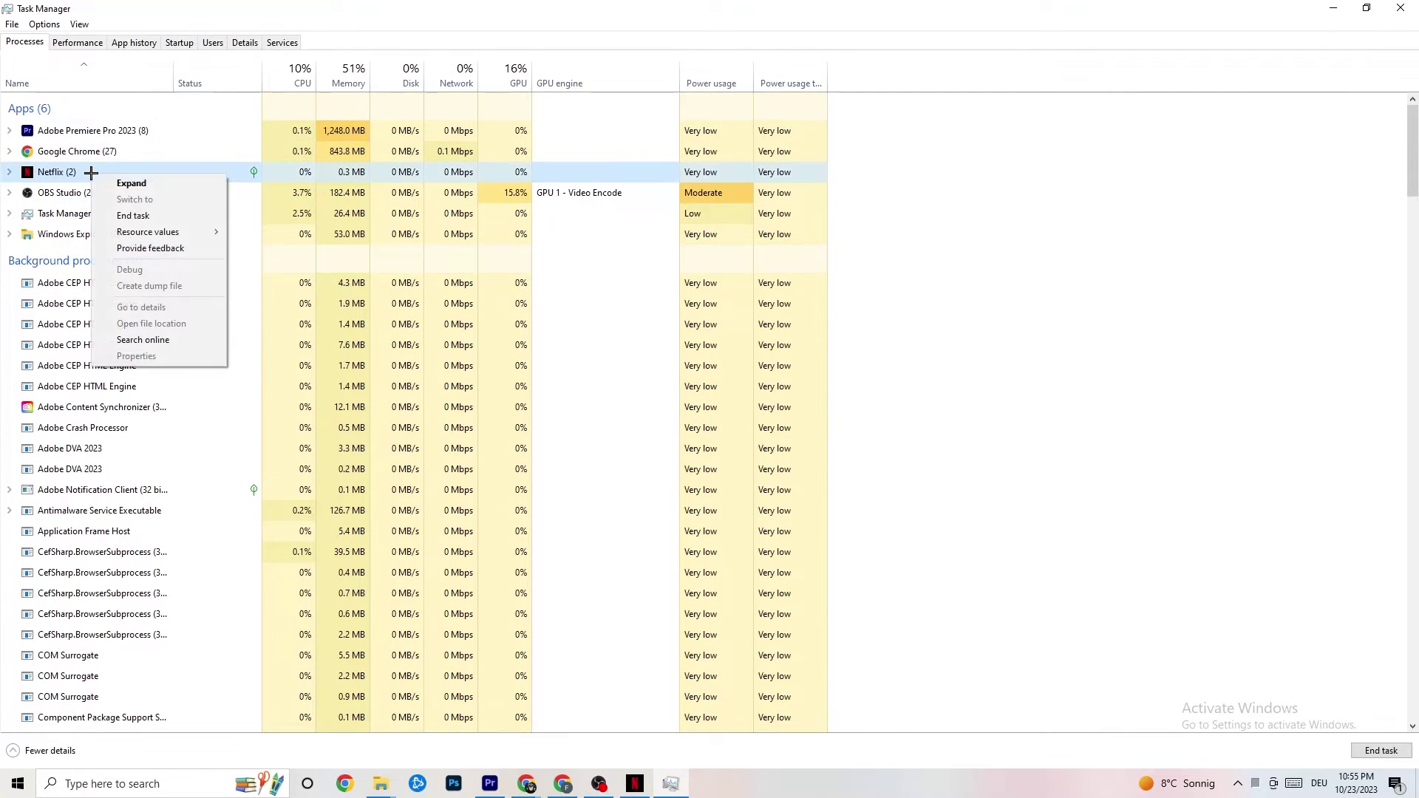
pyautogui.click(884, 247)
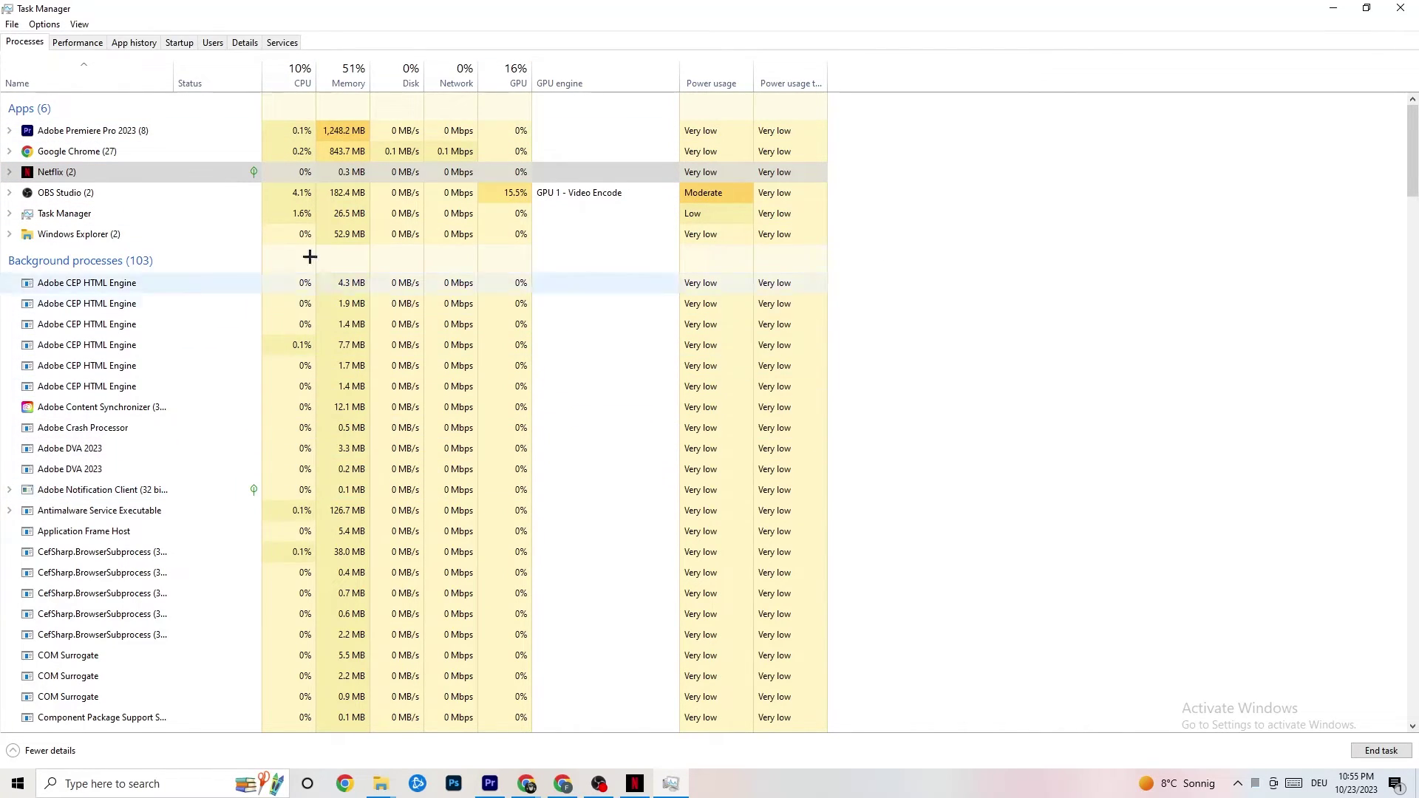
# View the priority choices for the Adobe Premiere Pro process in Task Manager's detailed process list
pyautogui.click(235, 43)
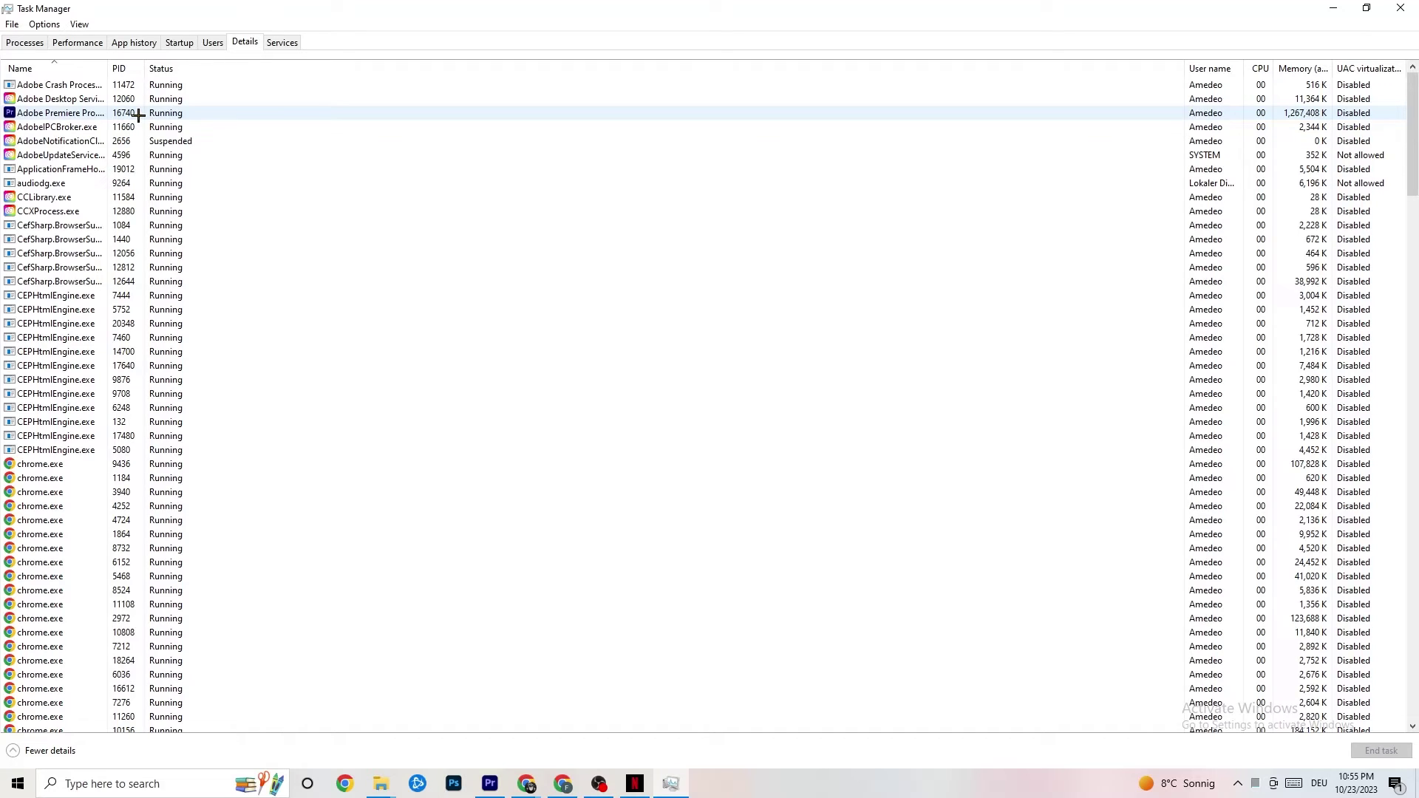
pyautogui.rightClick(139, 116)
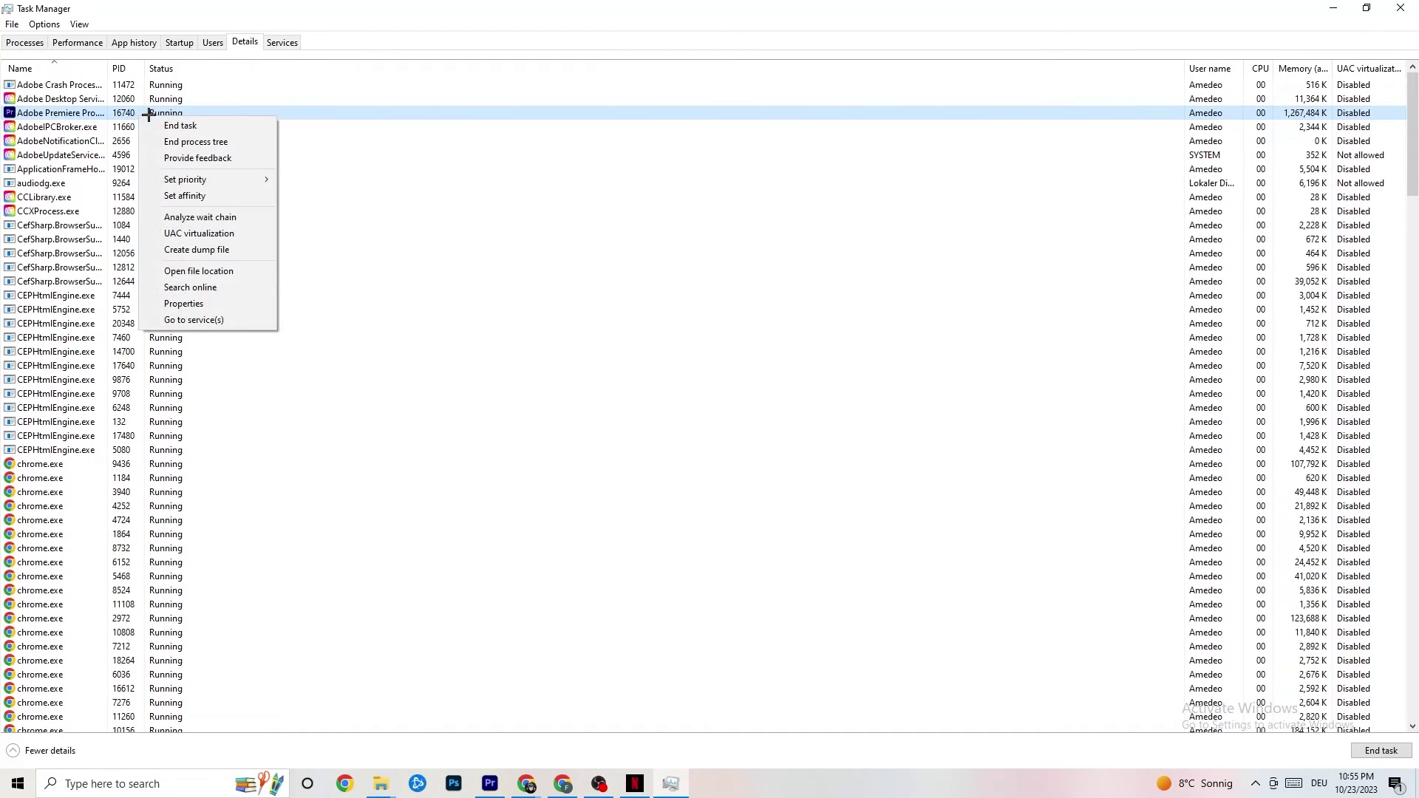
pyautogui.moveTo(219, 179)
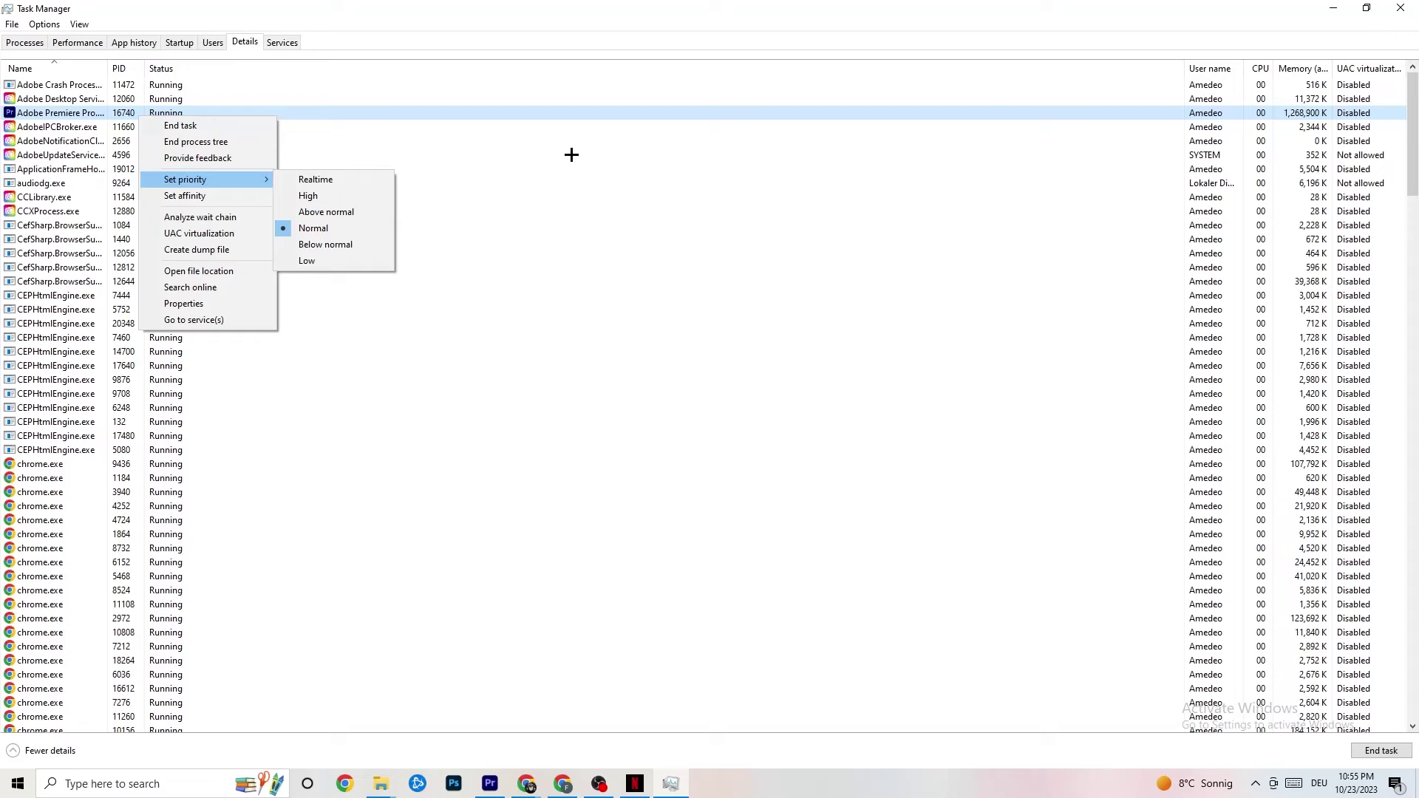
pyautogui.click(234, 179)
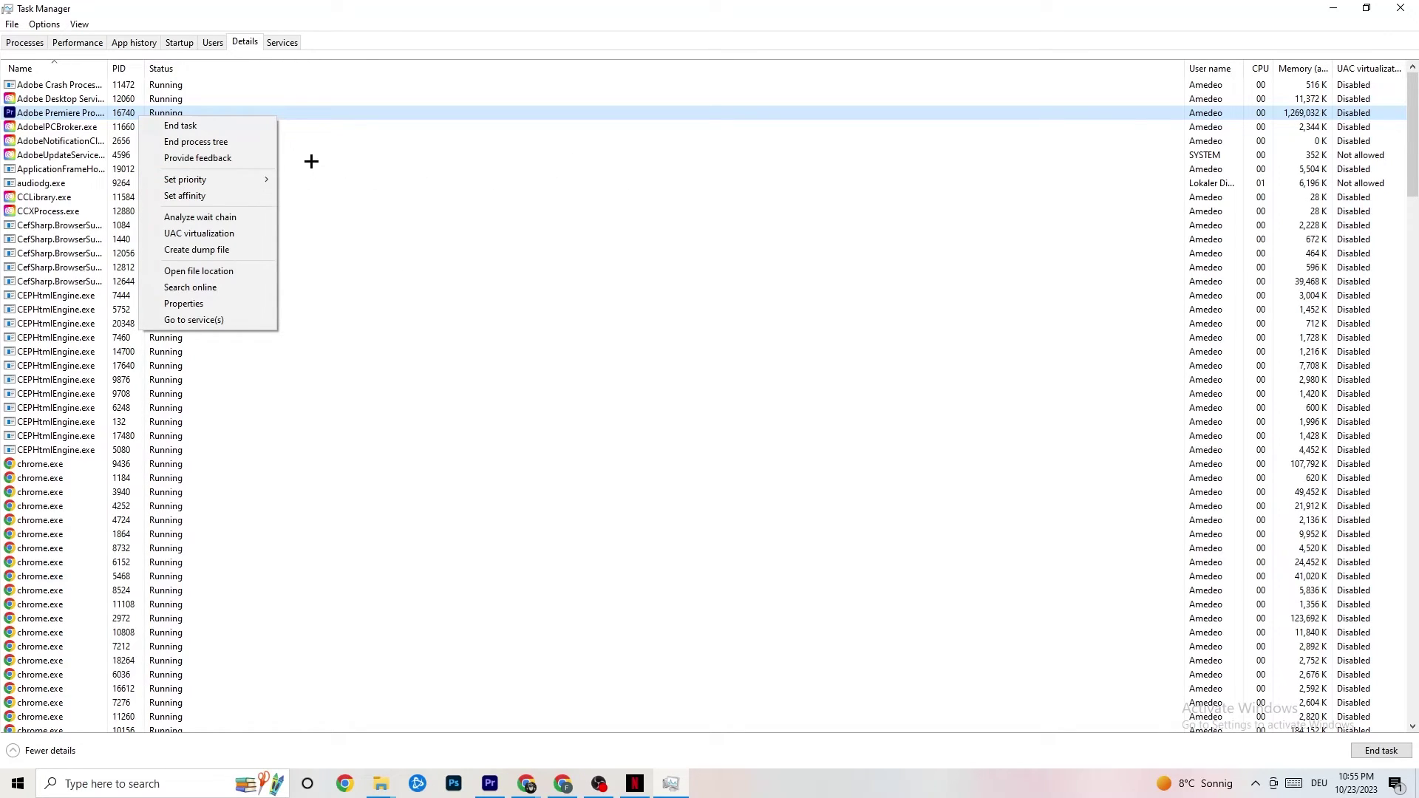
# Review the startup programs, view the available actions for Google Drive and the Pivot Software Support entry, and close Task Manager
pyautogui.click(176, 43)
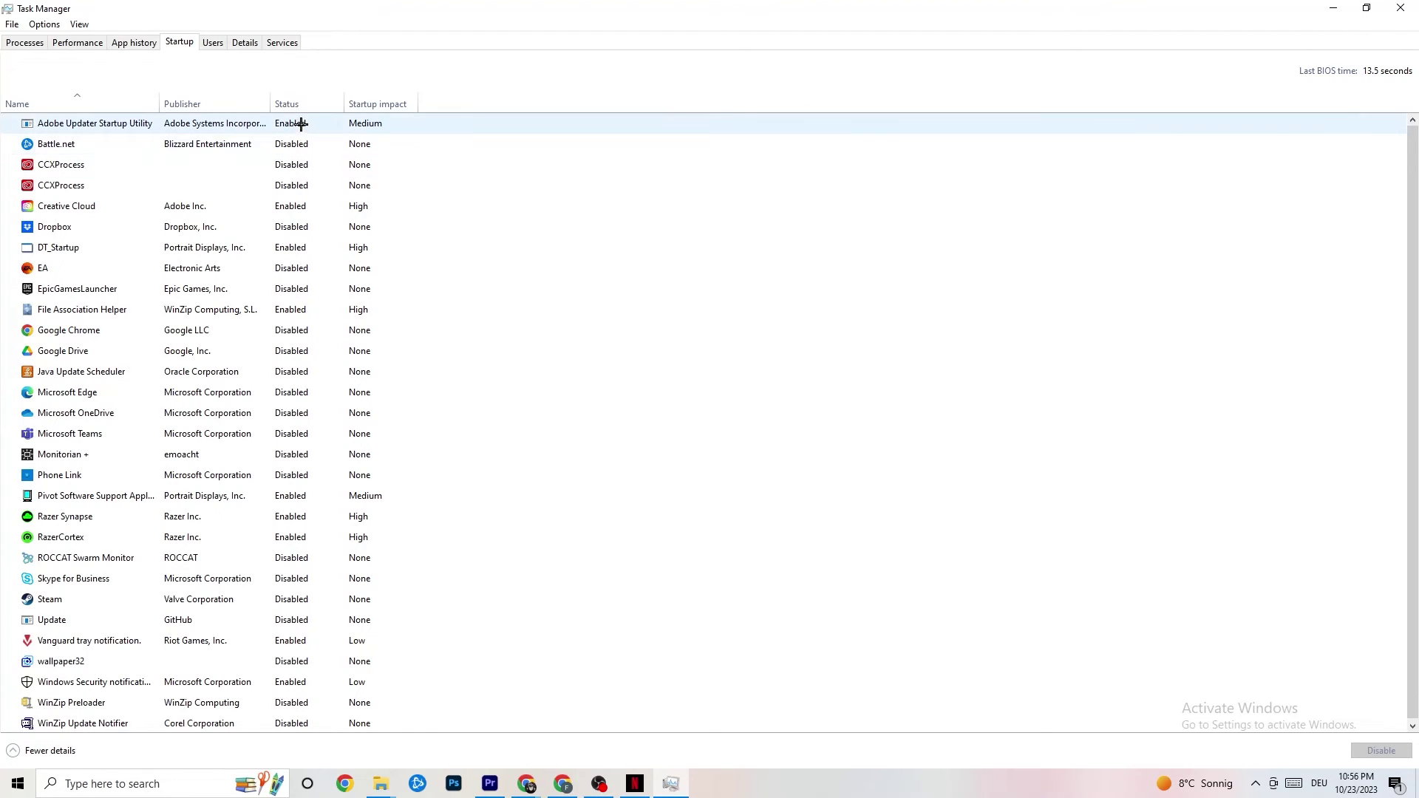
pyautogui.rightClick(203, 352)
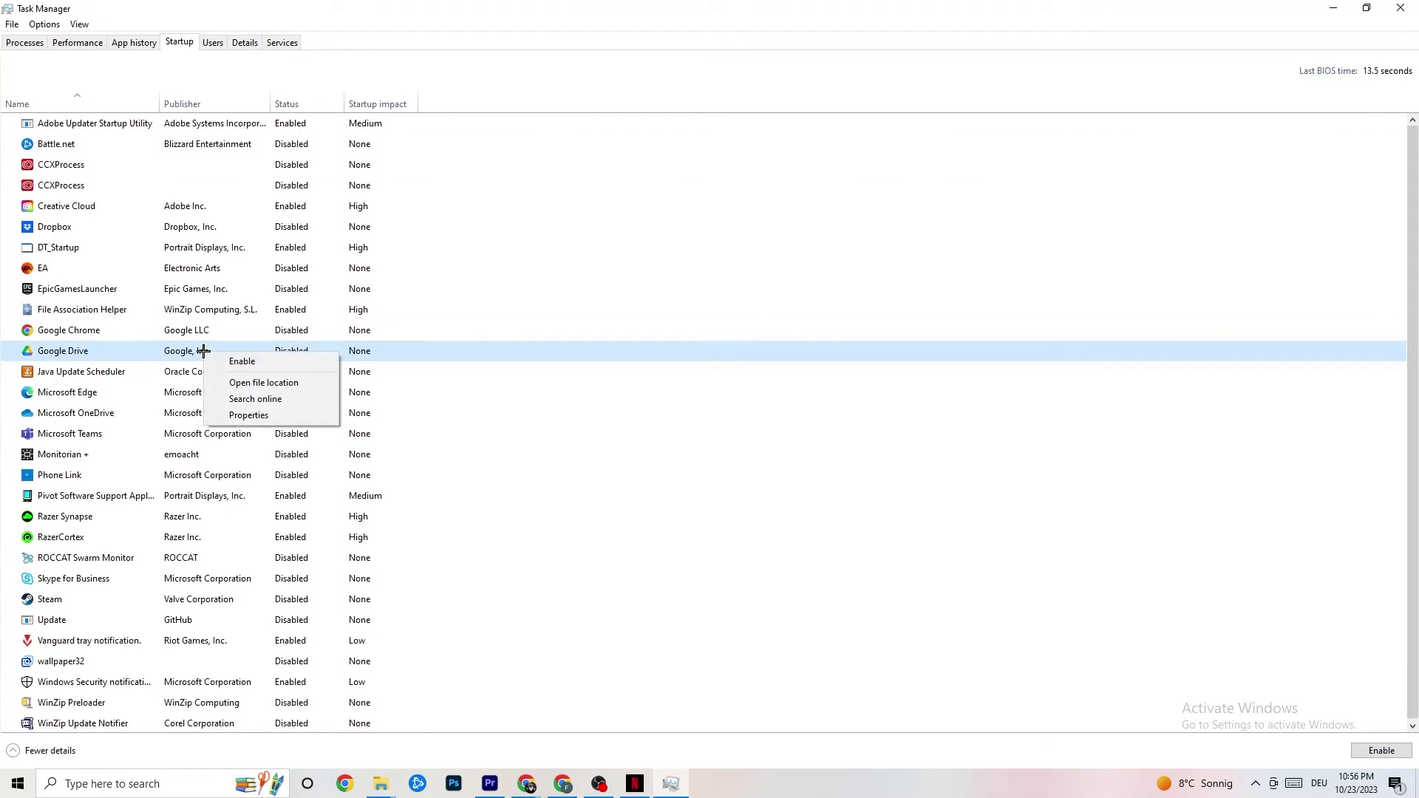
pyautogui.rightClick(280, 497)
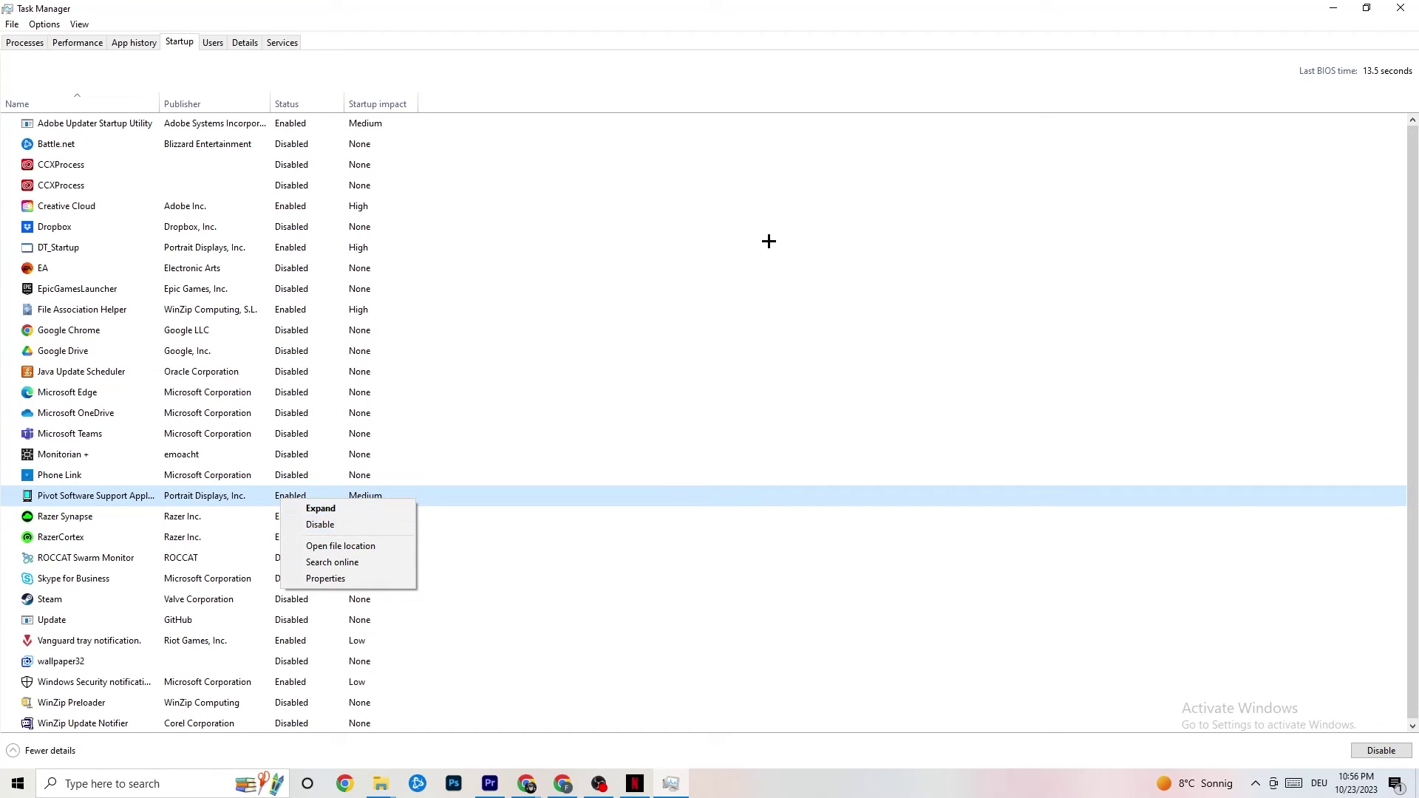
pyautogui.click(575, 22)
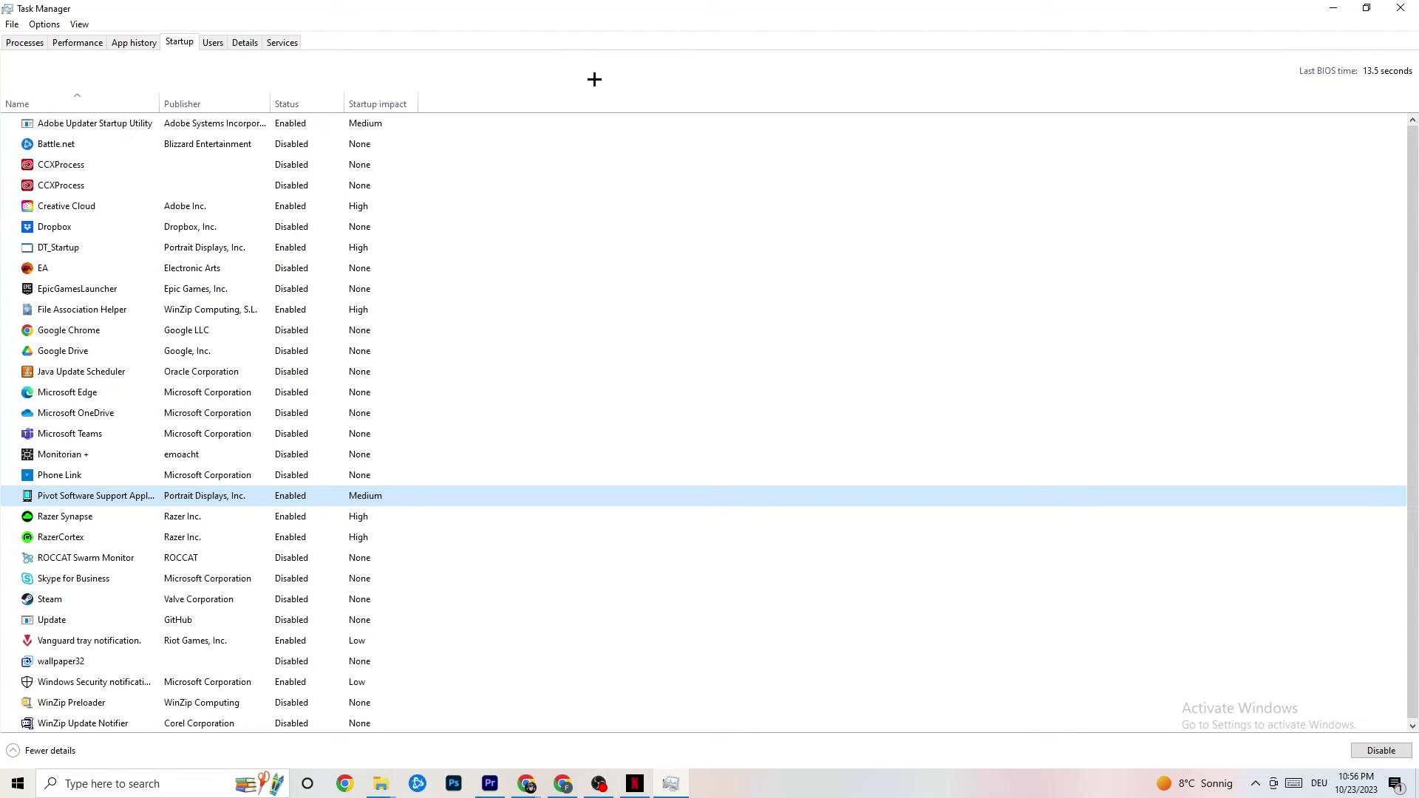
pyautogui.click(1400, 7)
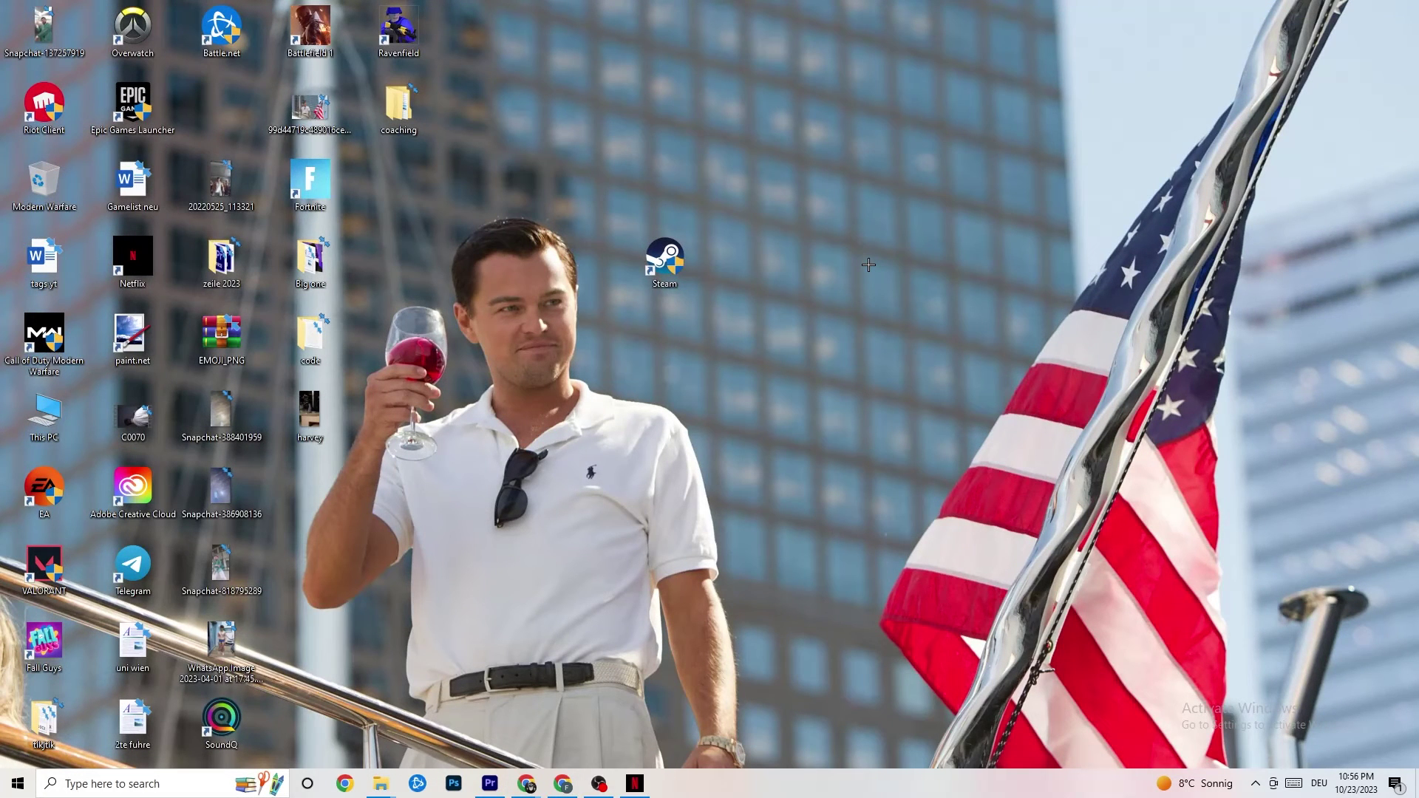